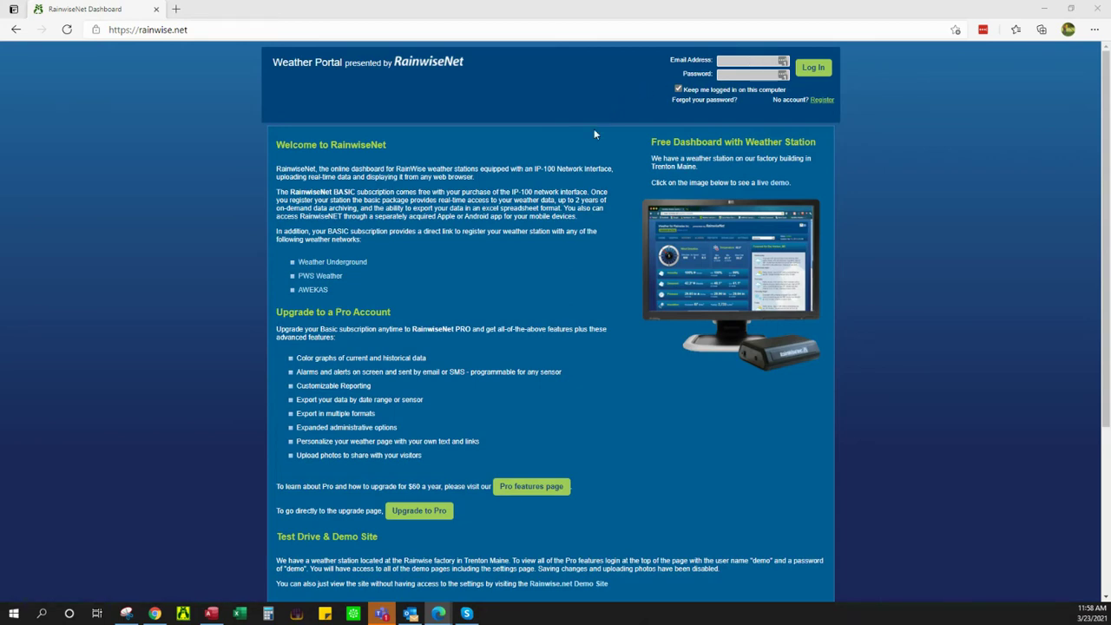
Step: Restore down Edge and bring the Chrome dashboard window forward, maximized to full screen
{"action": "scroll", "coordinate": [516, 130], "scroll_direction": "down", "scroll_amount": 2}
{"action": "scroll", "coordinate": [449, 119], "scroll_direction": "up", "scroll_amount": 3}
{"action": "scroll", "coordinate": [591, 305], "scroll_direction": "down", "scroll_amount": 3}
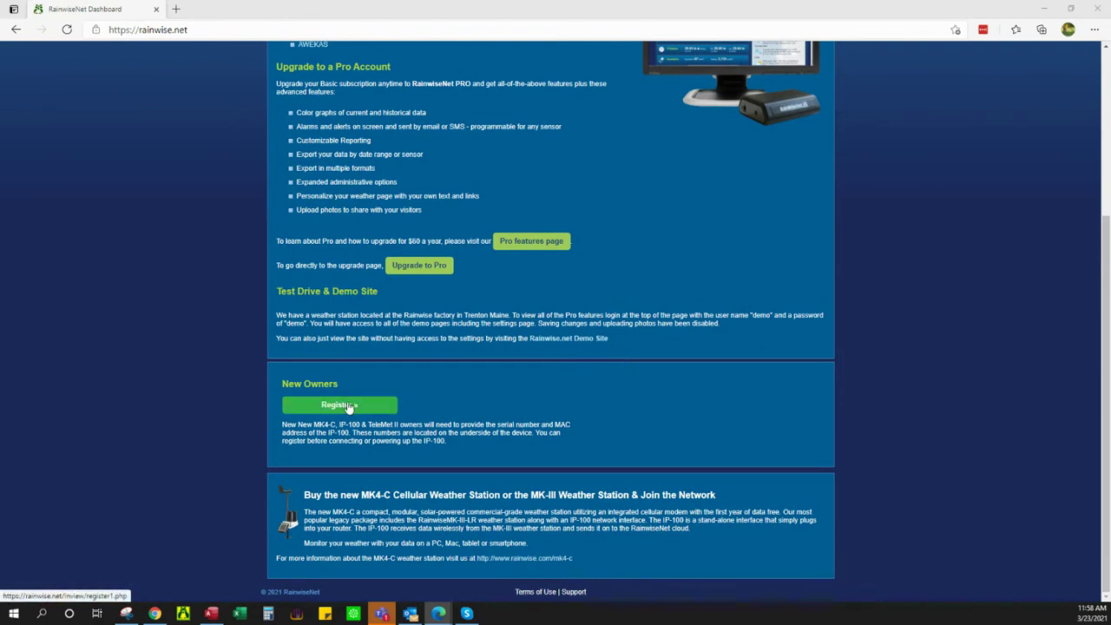
{"action": "scroll", "coordinate": [604, 199], "scroll_direction": "up", "scroll_amount": 3}
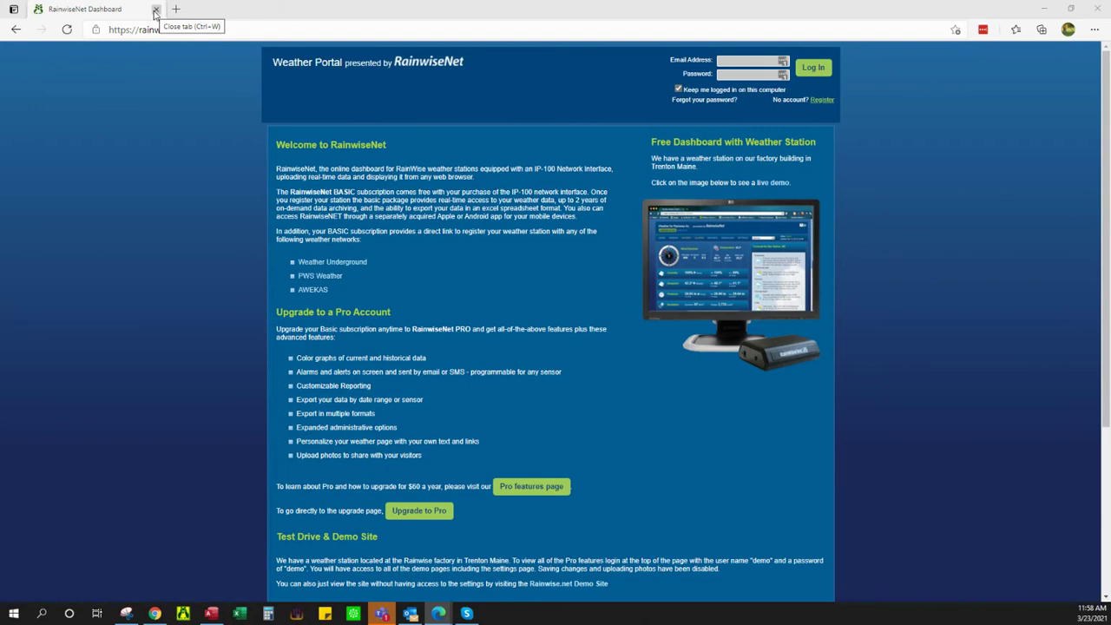
{"action": "left_click", "coordinate": [1070, 9]}
{"action": "left_click", "coordinate": [925, 15]}
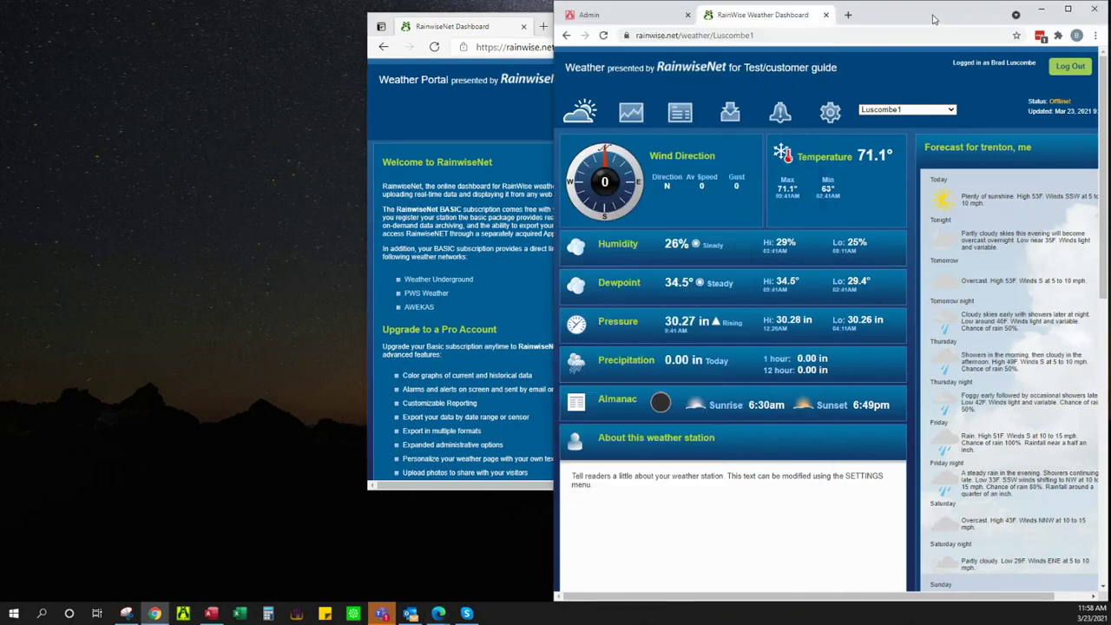
{"action": "left_click", "coordinate": [1068, 8]}
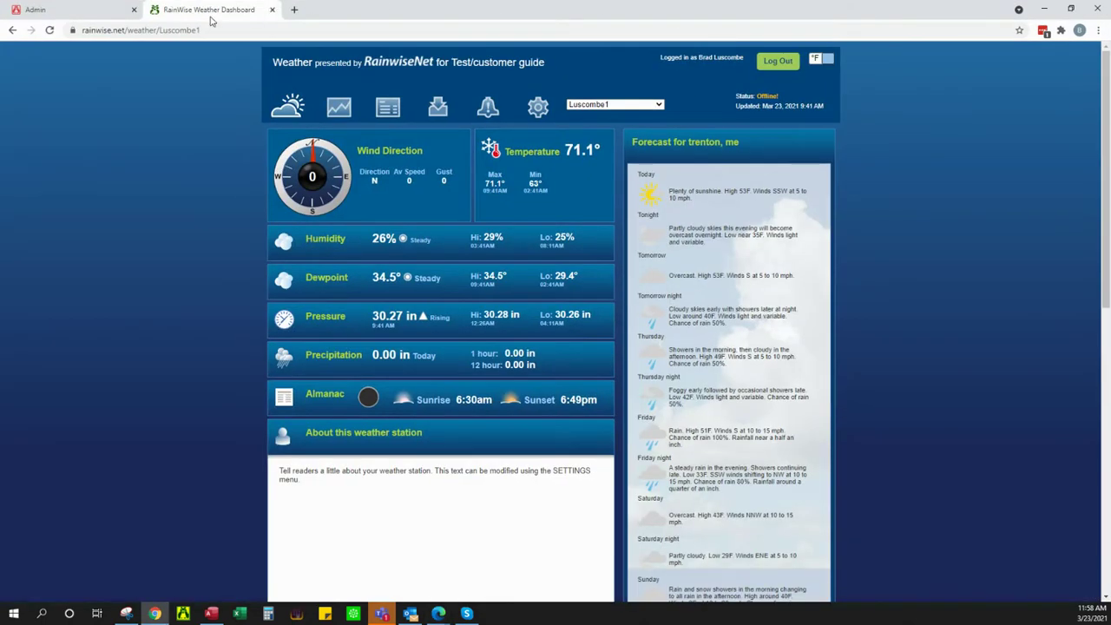
Step: Close the Admin tab and switch the dashboard to the test station's live readings
{"action": "left_click", "coordinate": [135, 11]}
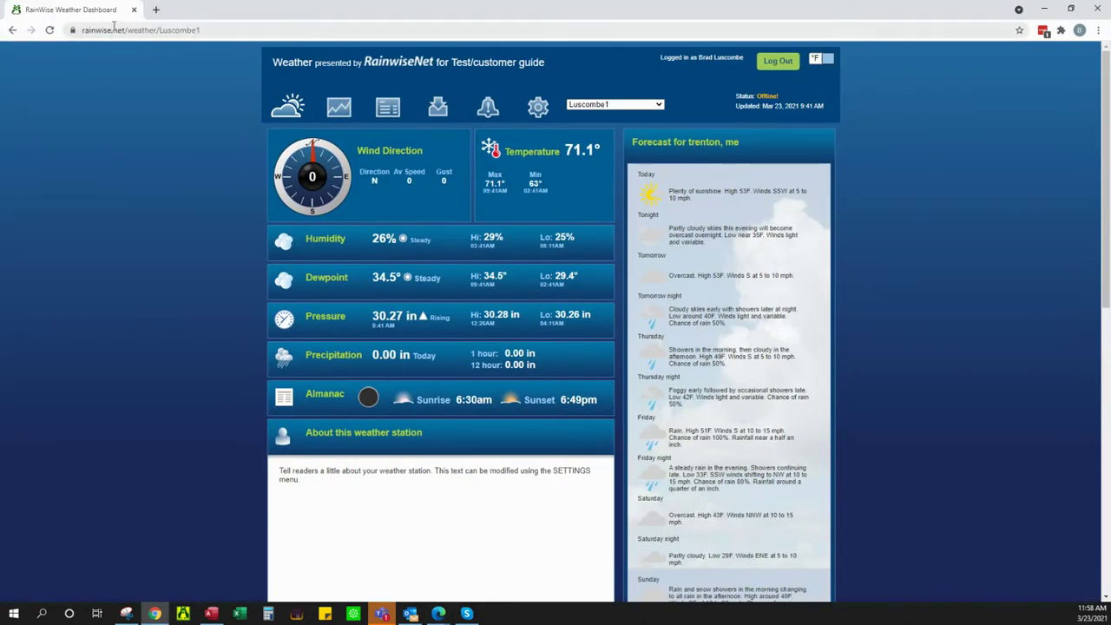
{"action": "left_click", "coordinate": [628, 104]}
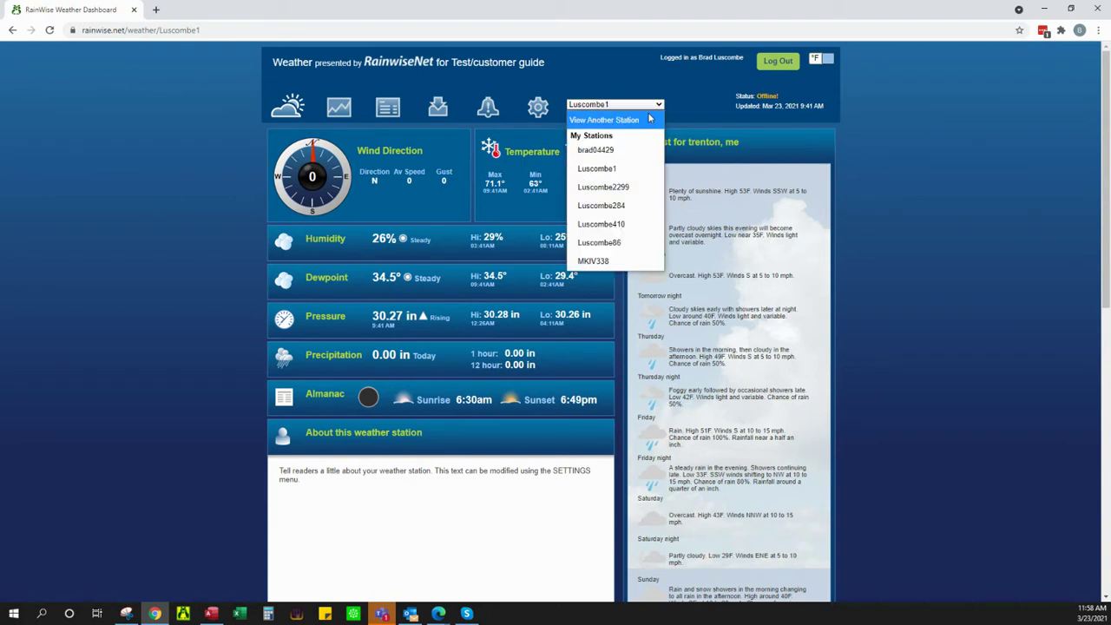
{"action": "left_click", "coordinate": [627, 191]}
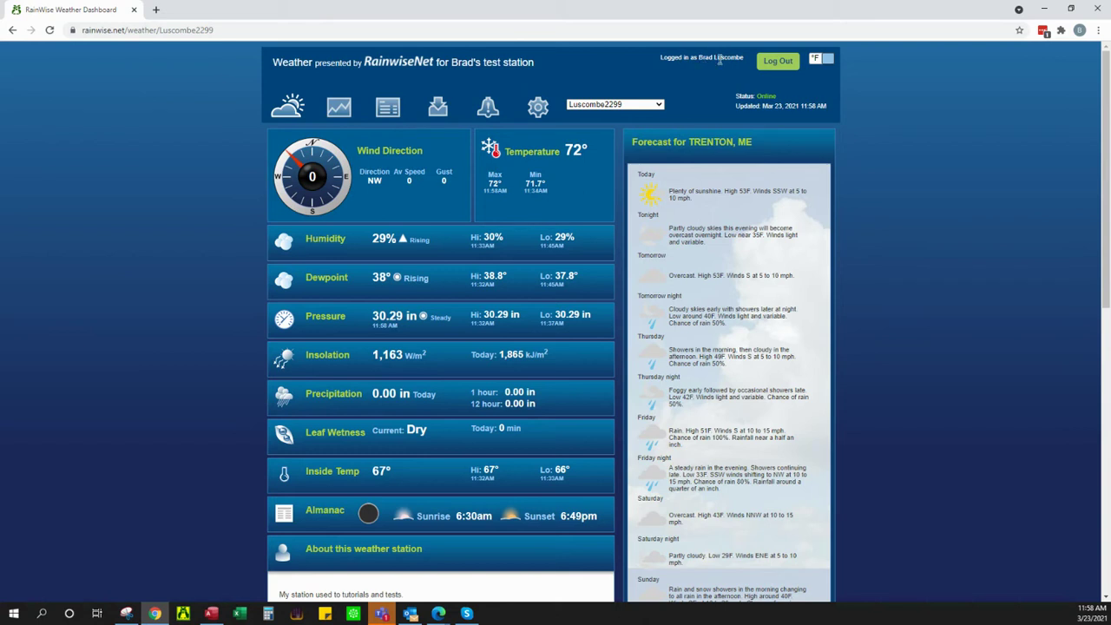
{"action": "left_click", "coordinate": [241, 30]}
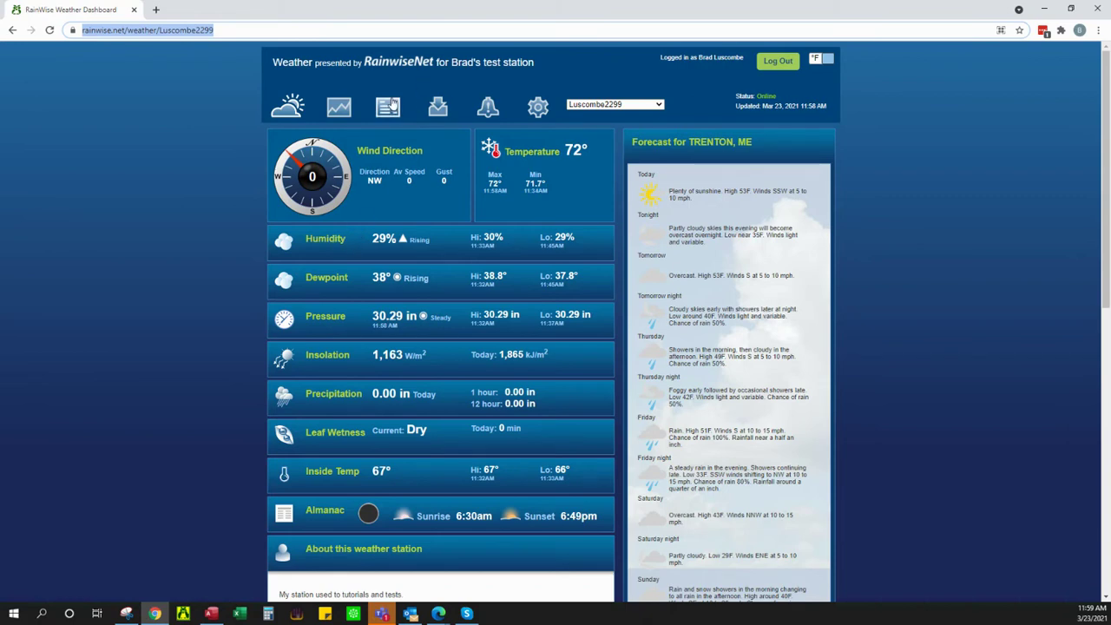
{"action": "left_click", "coordinate": [337, 113]}
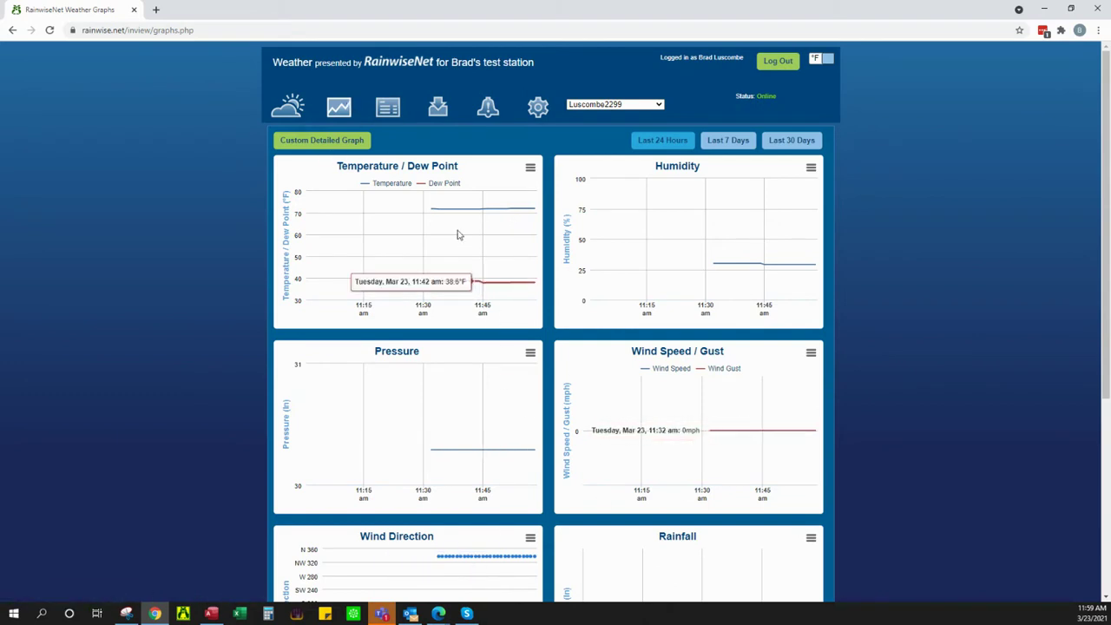
{"action": "left_click", "coordinate": [287, 107]}
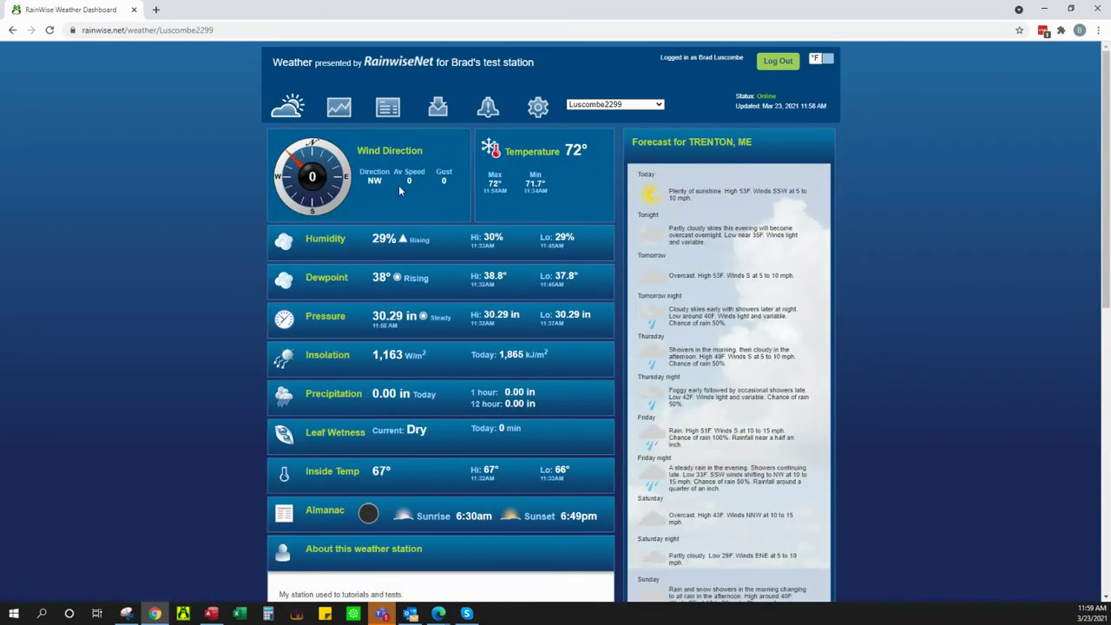
{"action": "scroll", "coordinate": [350, 169], "scroll_direction": "down", "scroll_amount": 1}
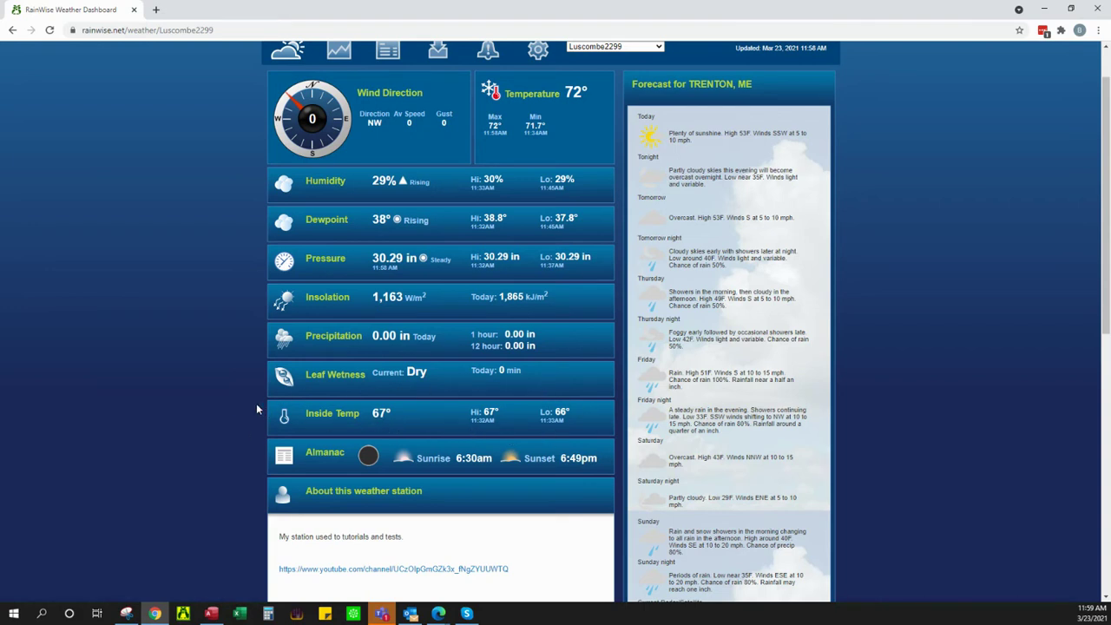
{"action": "scroll", "coordinate": [260, 406], "scroll_direction": "down", "scroll_amount": 1}
{"action": "scroll", "coordinate": [251, 393], "scroll_direction": "down", "scroll_amount": 1}
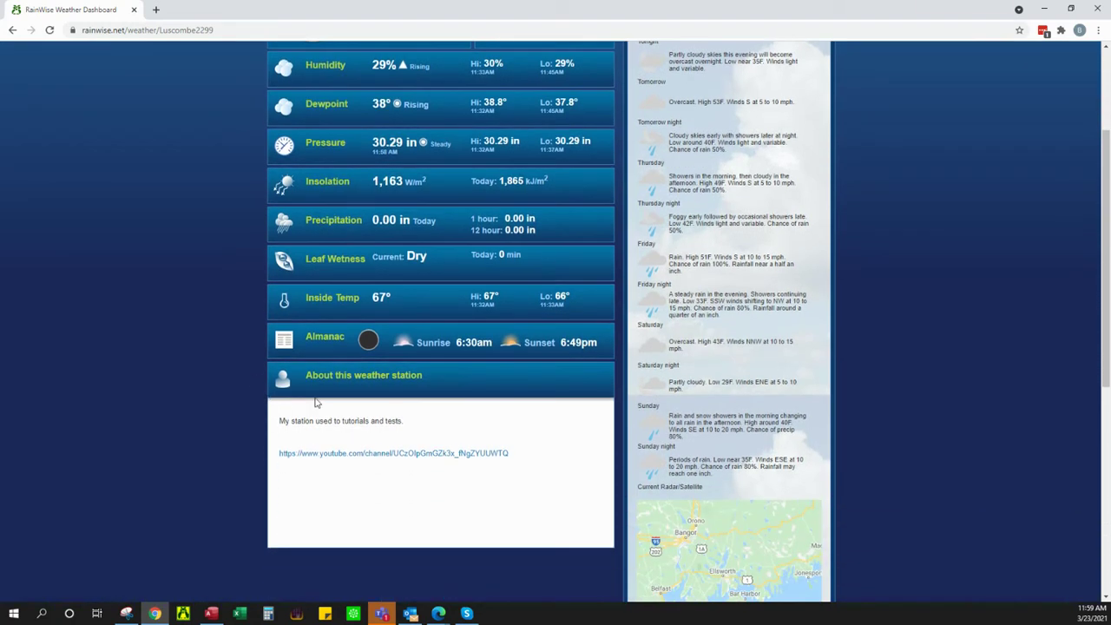
{"action": "scroll", "coordinate": [329, 434], "scroll_direction": "down", "scroll_amount": 3}
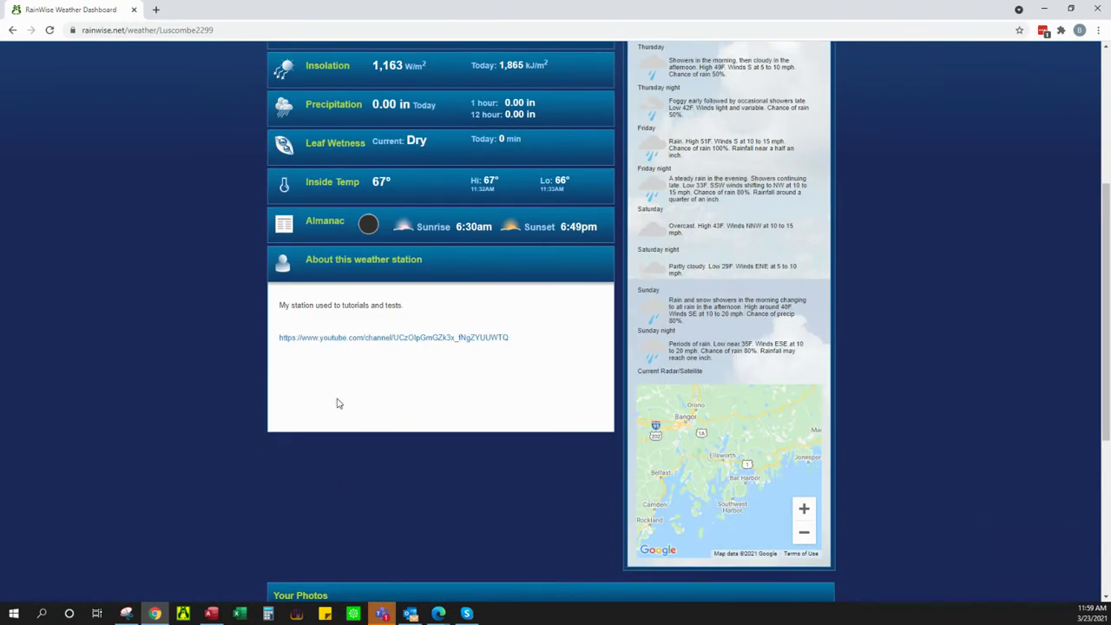
{"action": "scroll", "coordinate": [367, 372], "scroll_direction": "down", "scroll_amount": 5}
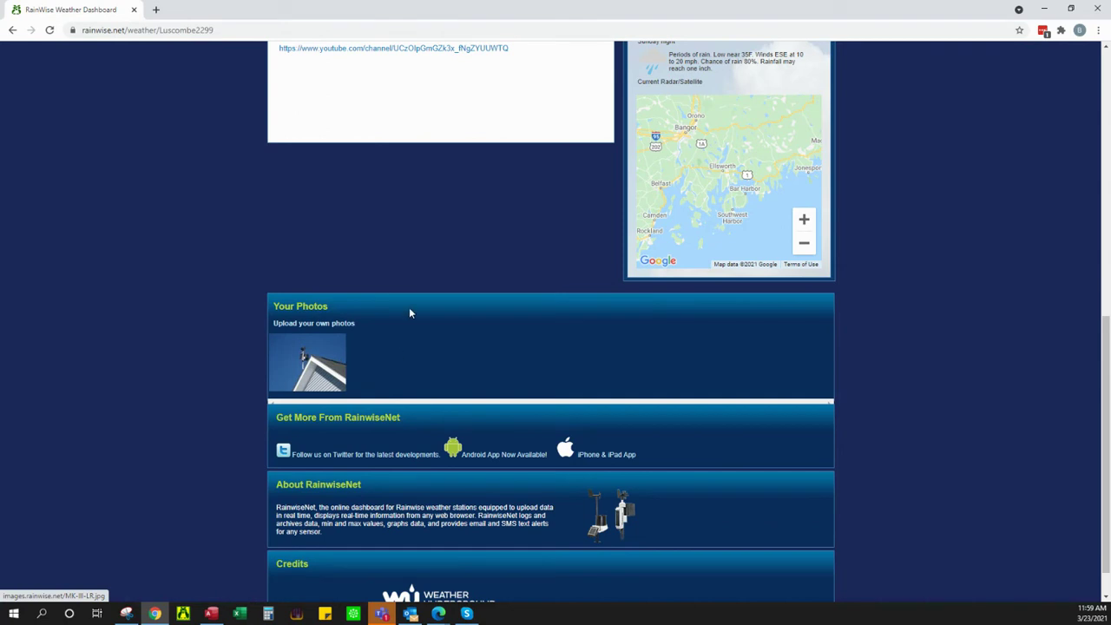
{"action": "scroll", "coordinate": [376, 336], "scroll_direction": "down", "scroll_amount": 1}
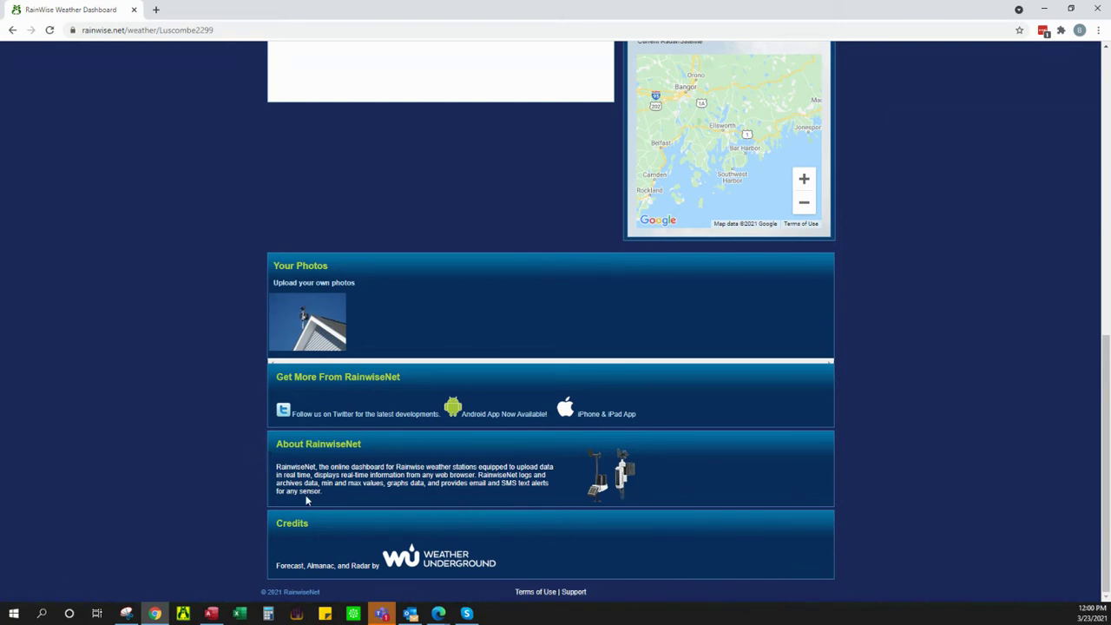
{"action": "scroll", "coordinate": [221, 358], "scroll_direction": "up", "scroll_amount": 6}
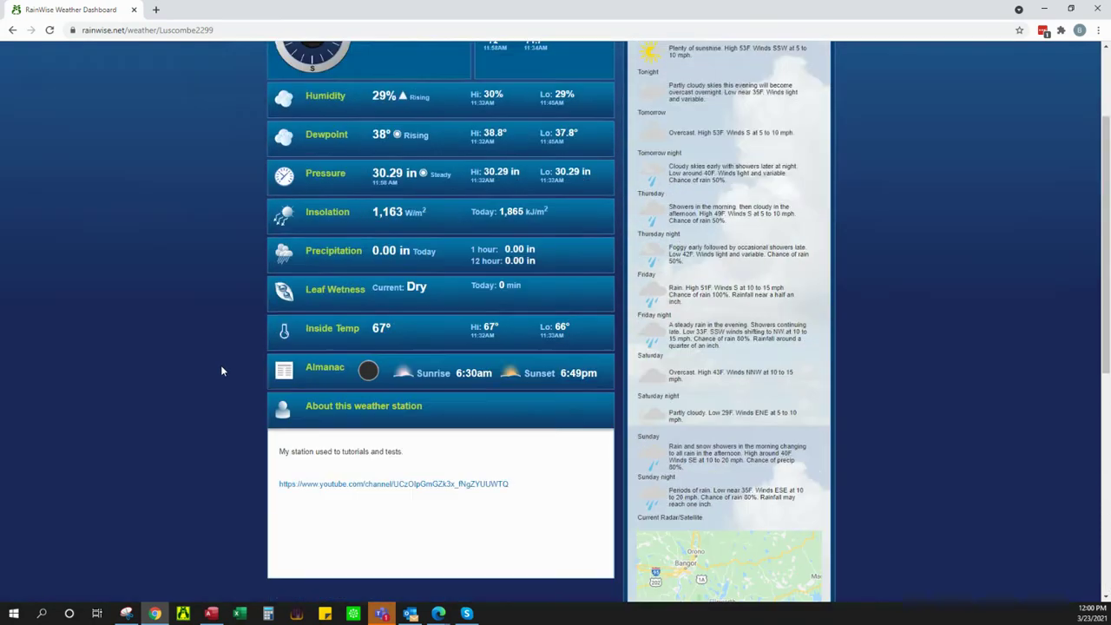
{"action": "scroll", "coordinate": [680, 206], "scroll_direction": "up", "scroll_amount": 2}
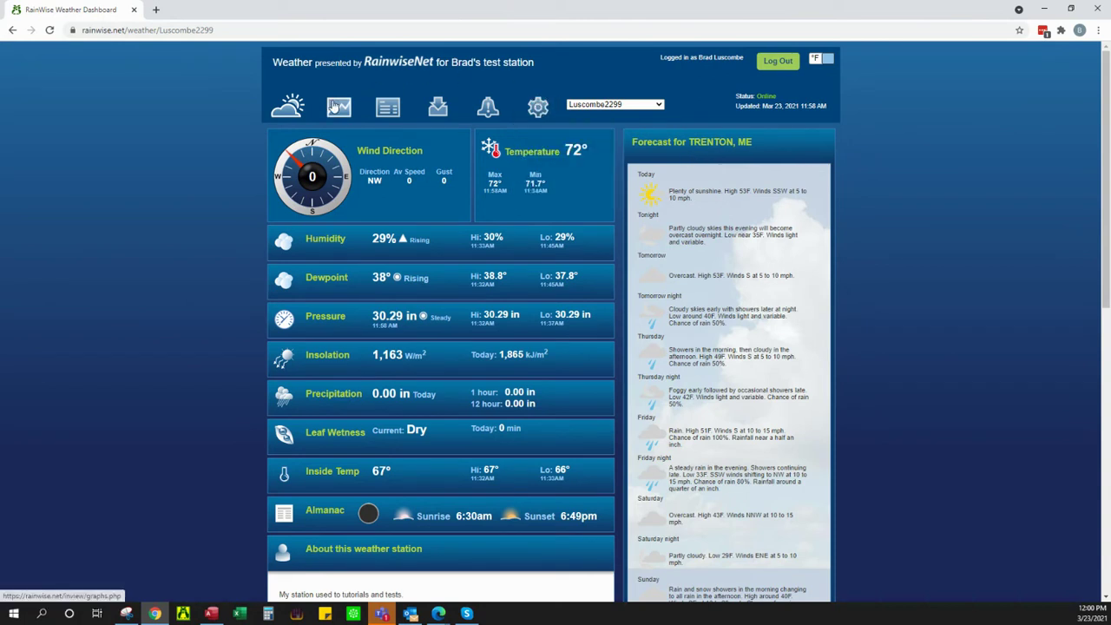
Step: Open the test station's weather graphs and set the range to Last 7 Days
{"action": "left_click", "coordinate": [338, 106]}
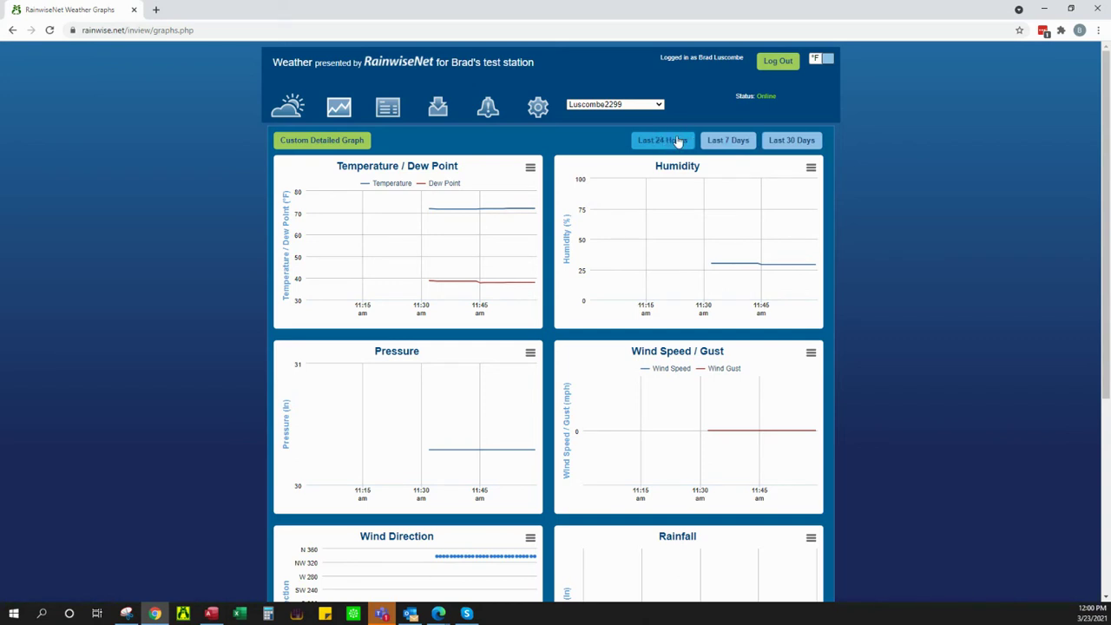
{"action": "left_click", "coordinate": [724, 141]}
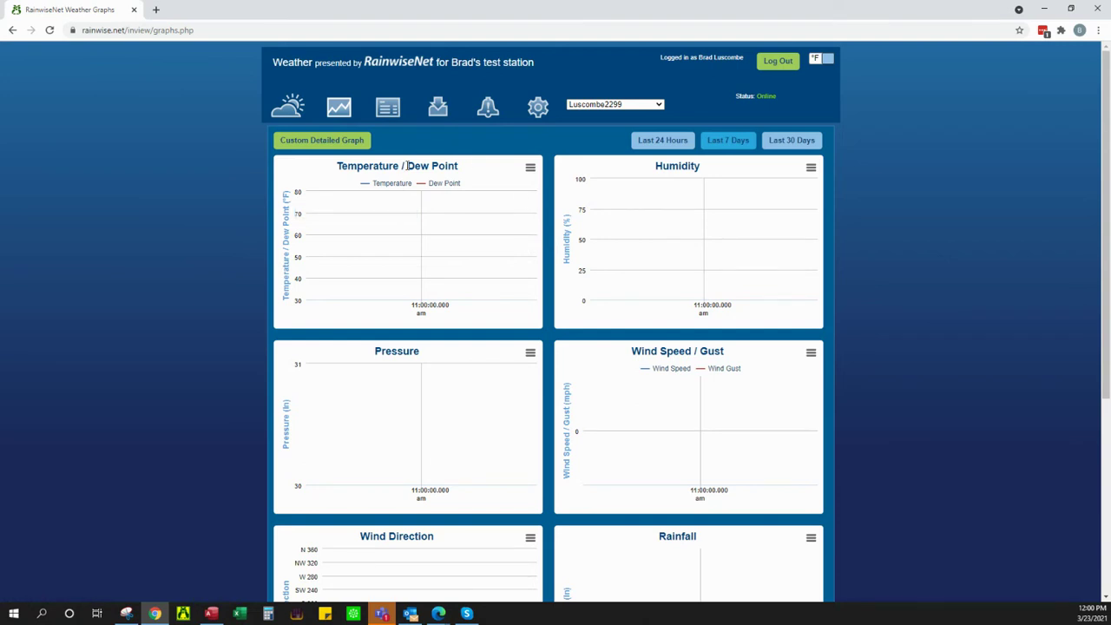
{"action": "left_click", "coordinate": [737, 141]}
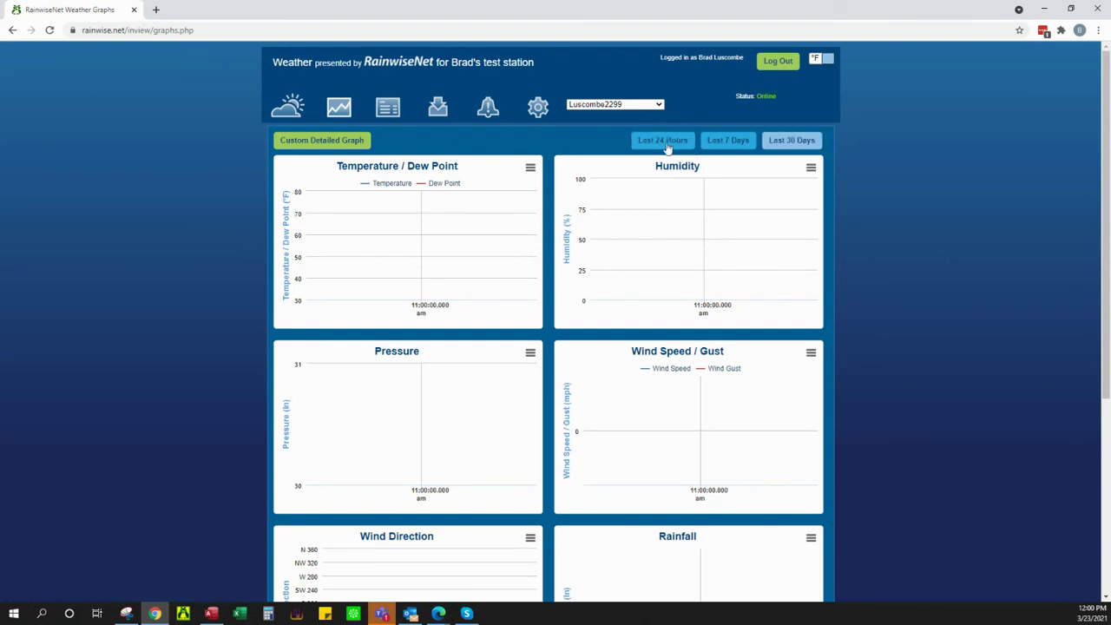
Step: Switch the graphs to Last 30 Days and scroll to the Rainfall, Solar Radiation and Leaf Wetness charts
{"action": "scroll", "coordinate": [548, 196], "scroll_direction": "down", "scroll_amount": 1}
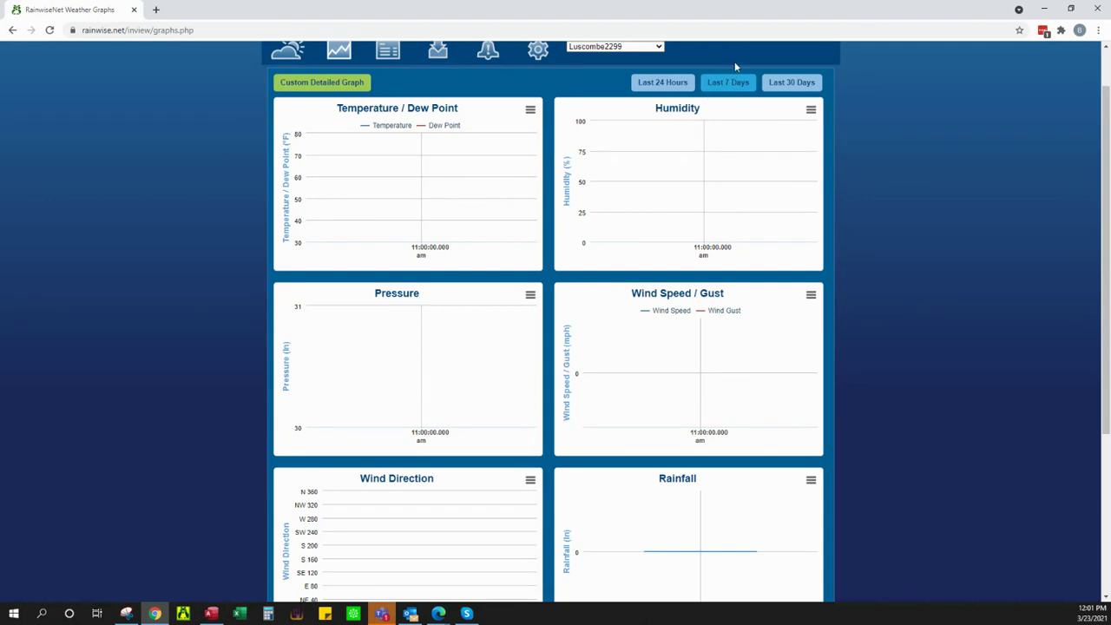
{"action": "left_click", "coordinate": [792, 82]}
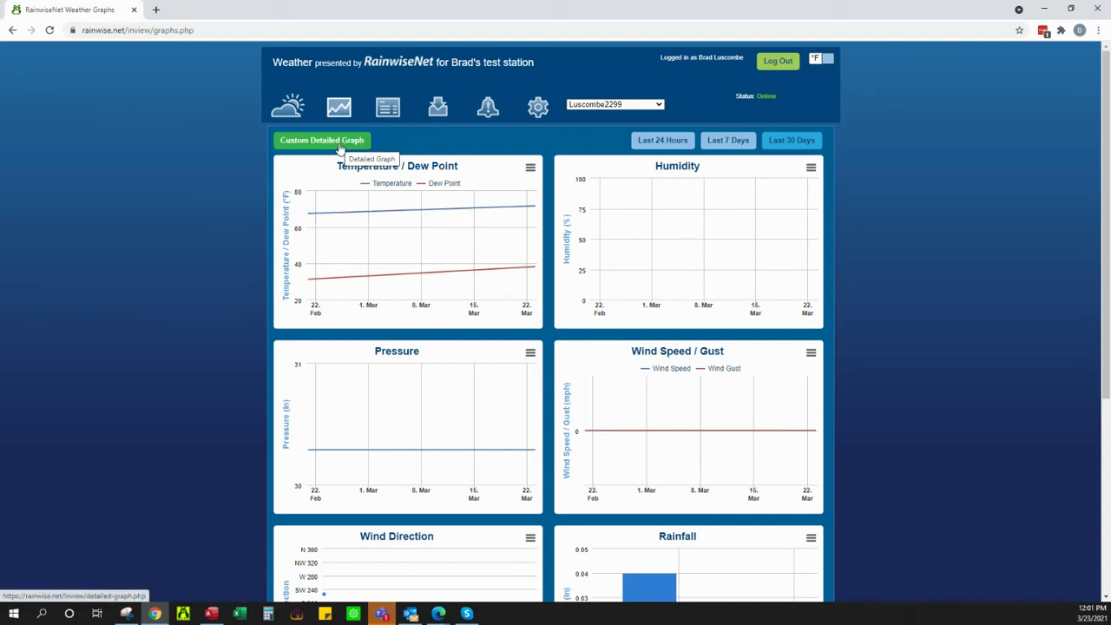
{"action": "scroll", "coordinate": [540, 219], "scroll_direction": "down", "scroll_amount": 4}
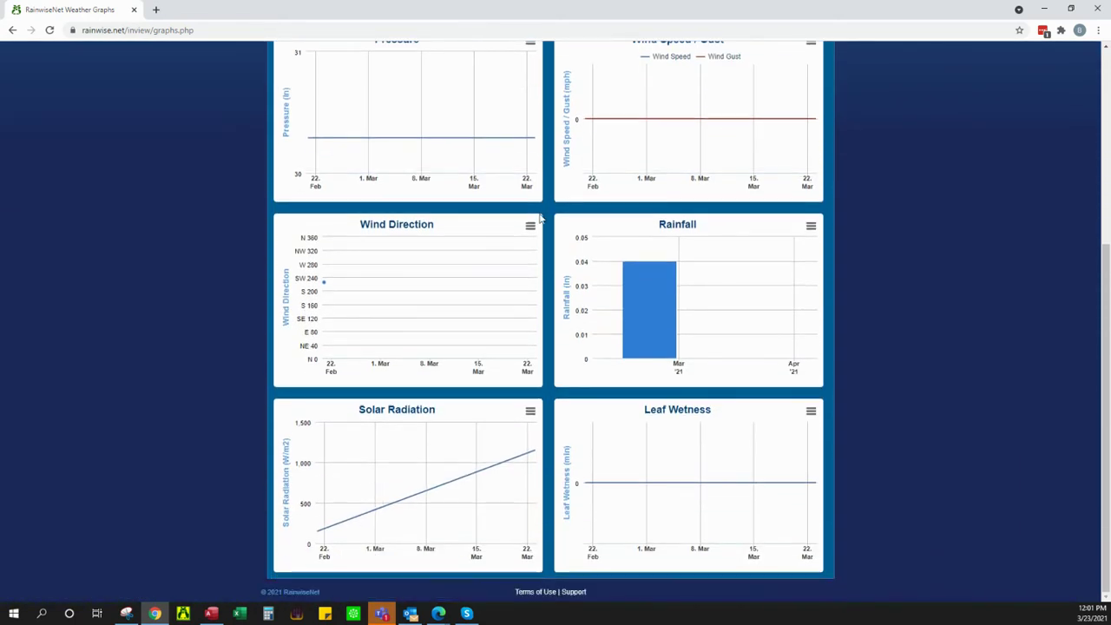
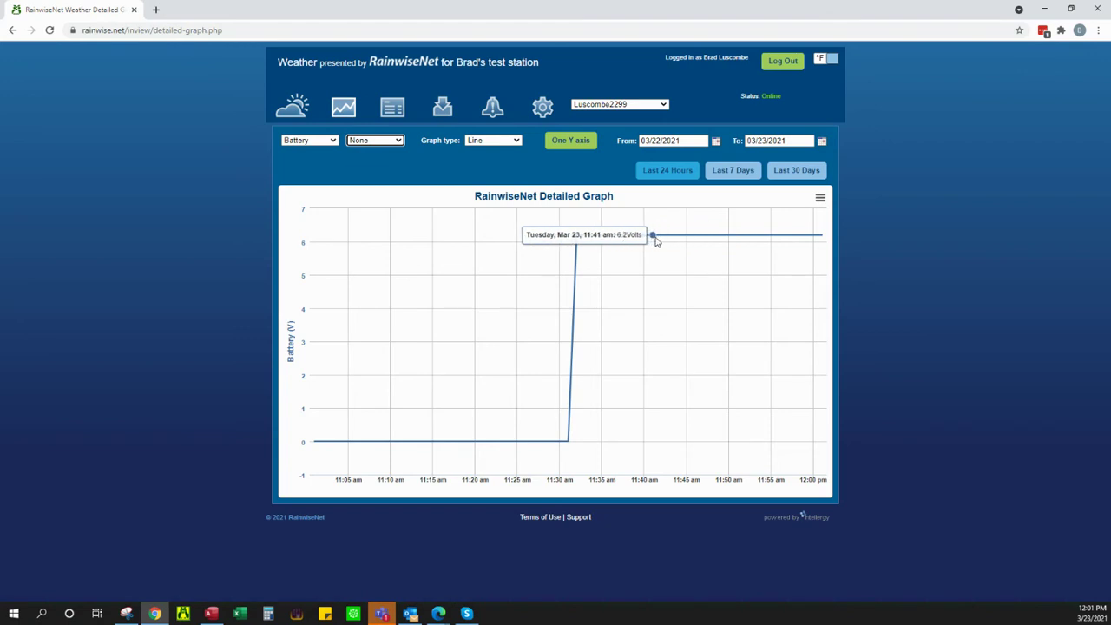
Step: Switch to the MKIV338 station's dashboard and briefly look at its graphs
{"action": "left_click", "coordinate": [727, 174]}
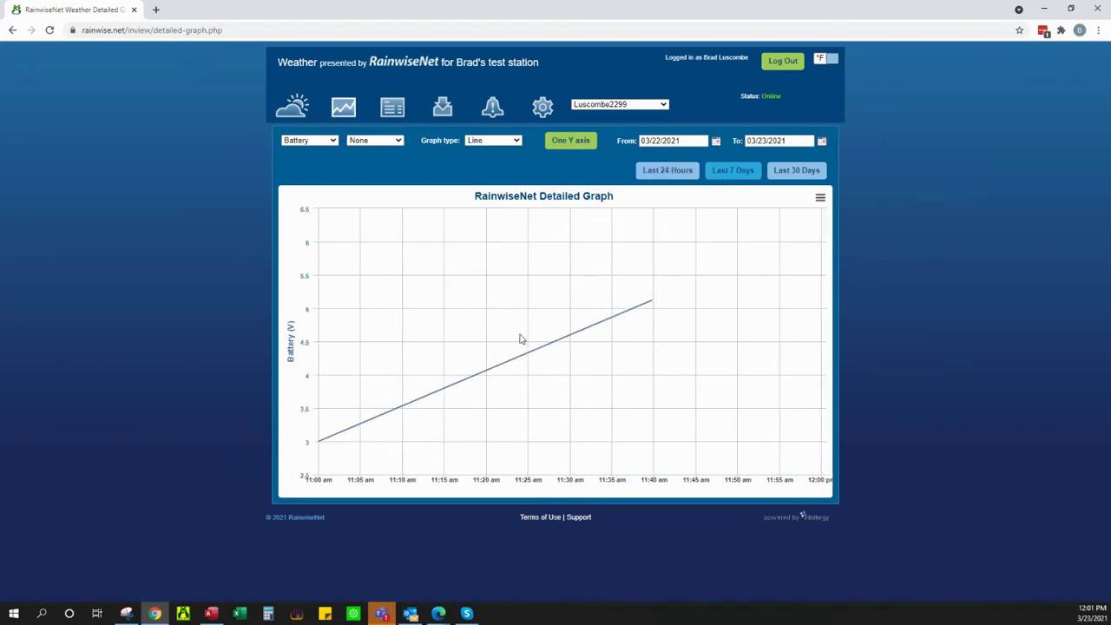
{"action": "left_click", "coordinate": [631, 105]}
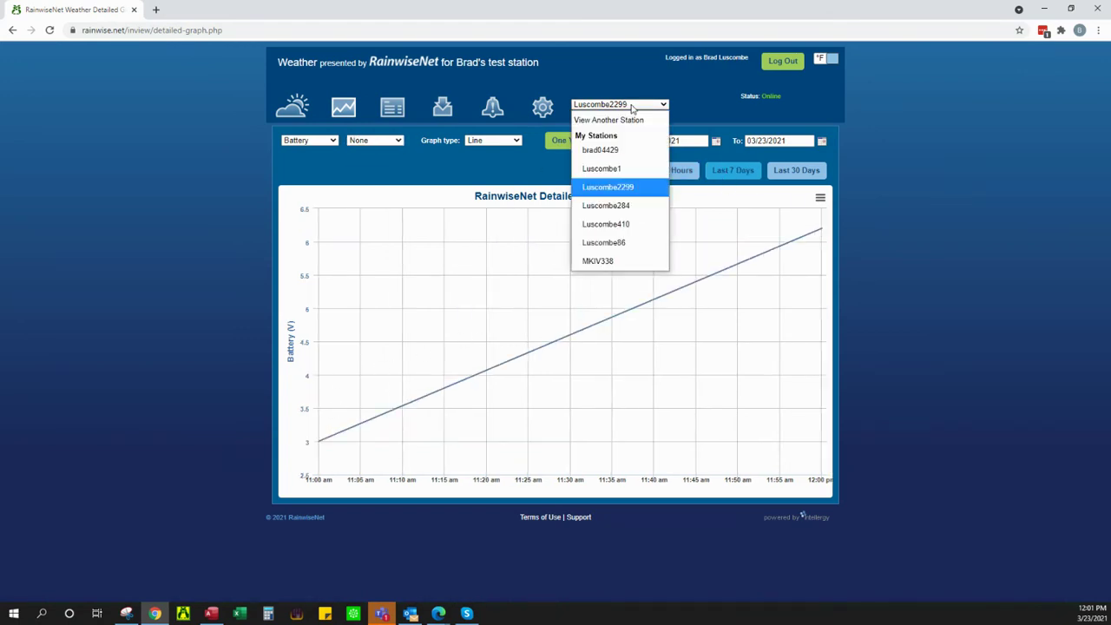
{"action": "left_click", "coordinate": [608, 261]}
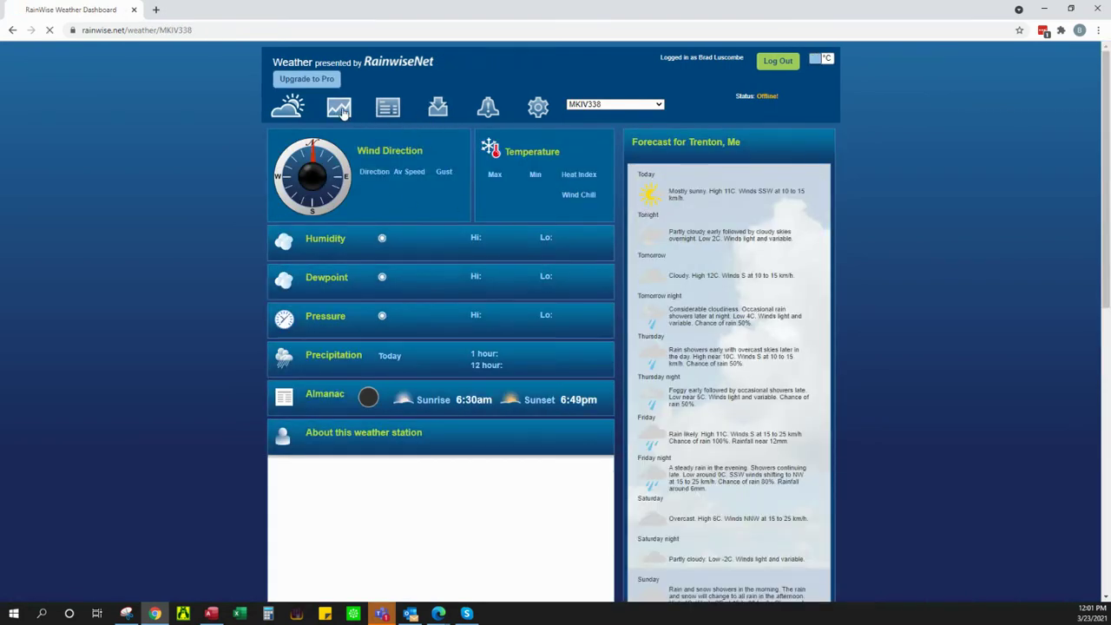
{"action": "left_click", "coordinate": [338, 107]}
{"action": "left_click", "coordinate": [303, 116]}
Step: Cycle through the other listed stations' dashboards, ending on the Holden station
{"action": "left_click", "coordinate": [637, 105]}
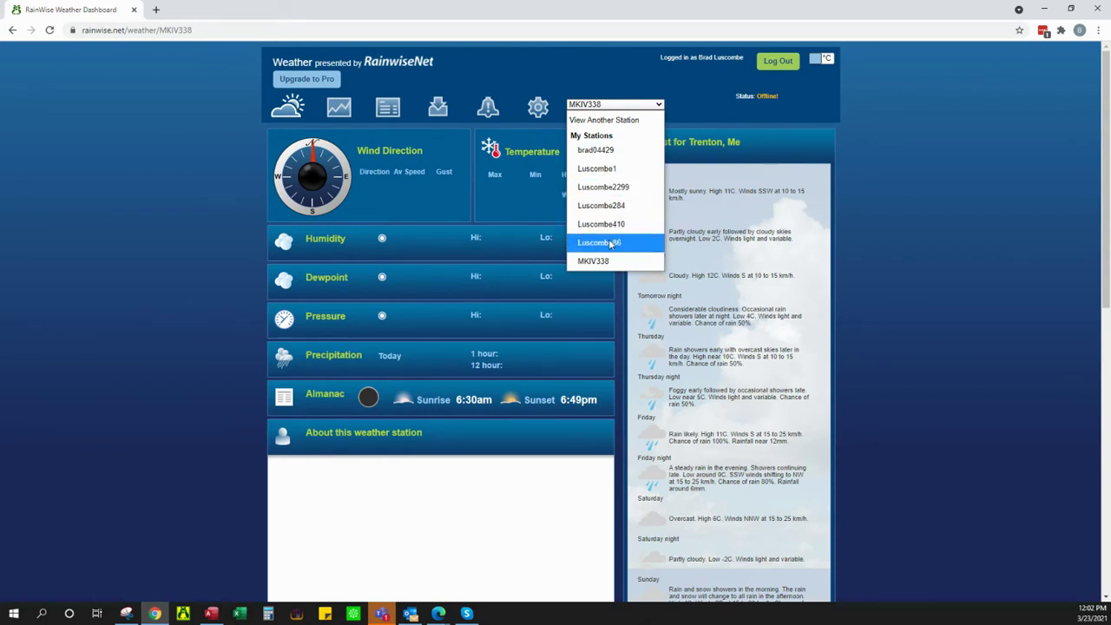
{"action": "left_click", "coordinate": [607, 242]}
{"action": "left_click", "coordinate": [641, 105]}
{"action": "left_click", "coordinate": [613, 225]}
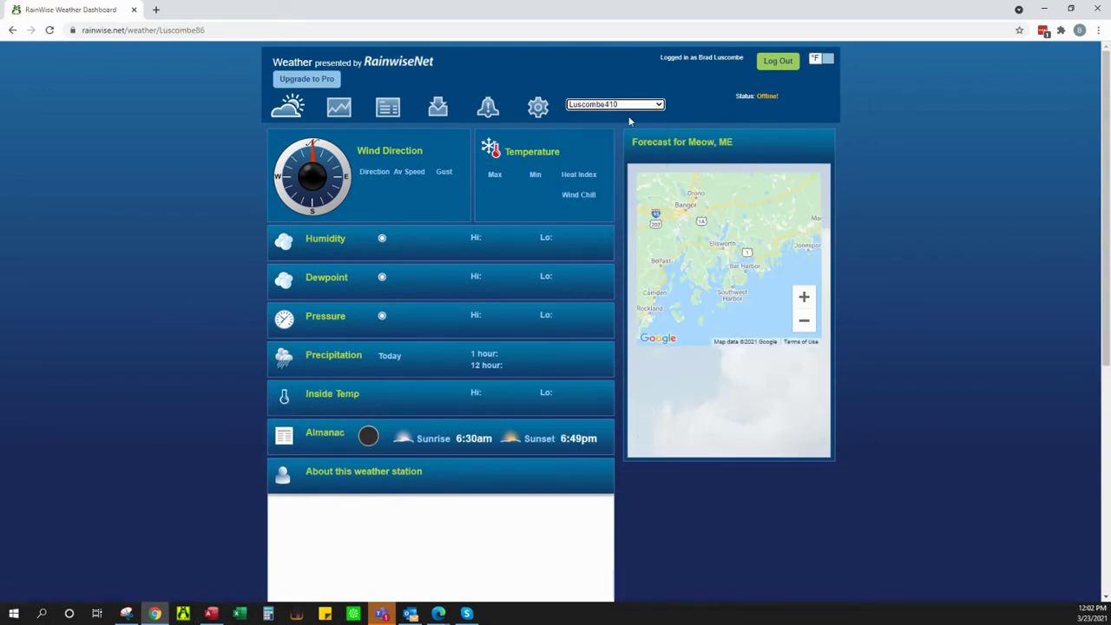
{"action": "left_click", "coordinate": [616, 104]}
{"action": "left_click", "coordinate": [601, 205]}
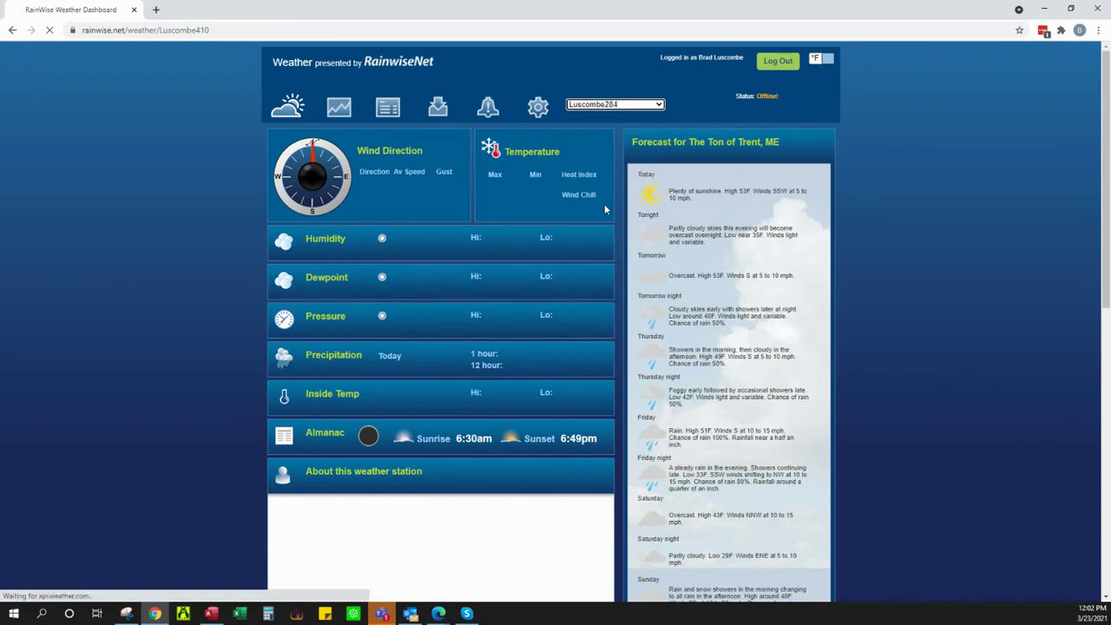
{"action": "left_click", "coordinate": [646, 104]}
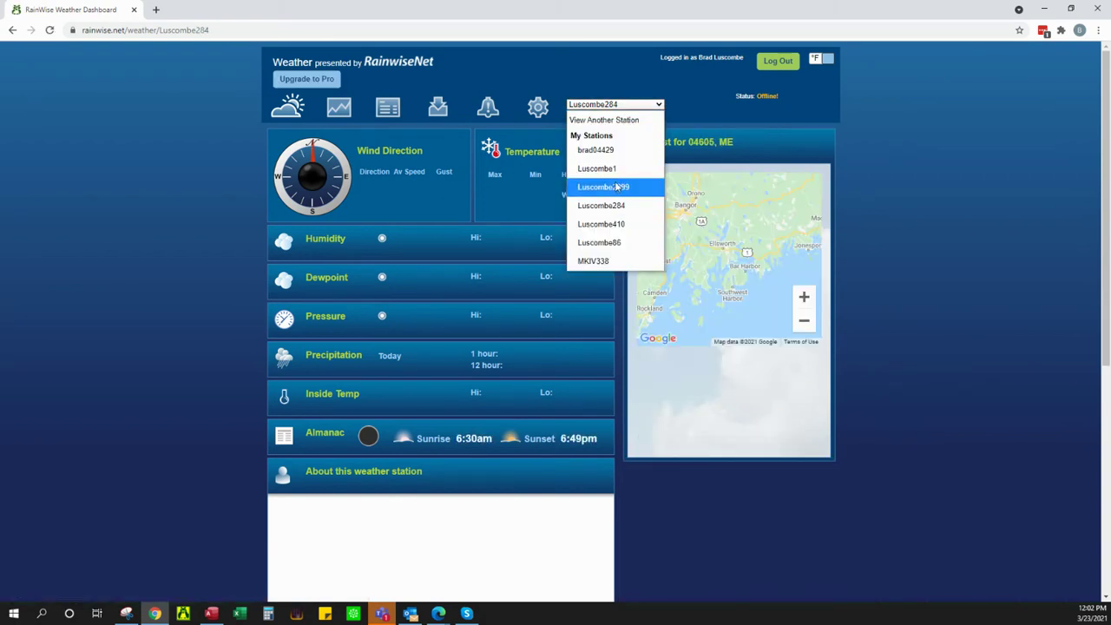
{"action": "left_click", "coordinate": [597, 150]}
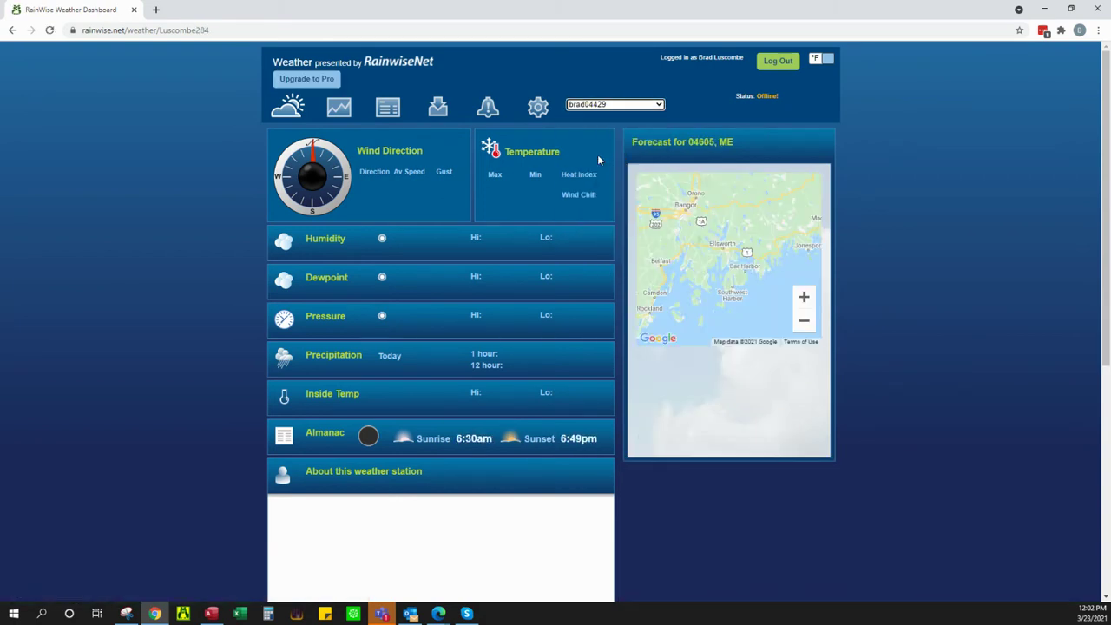
Step: Switch back to the online test station
{"action": "left_click", "coordinate": [640, 104]}
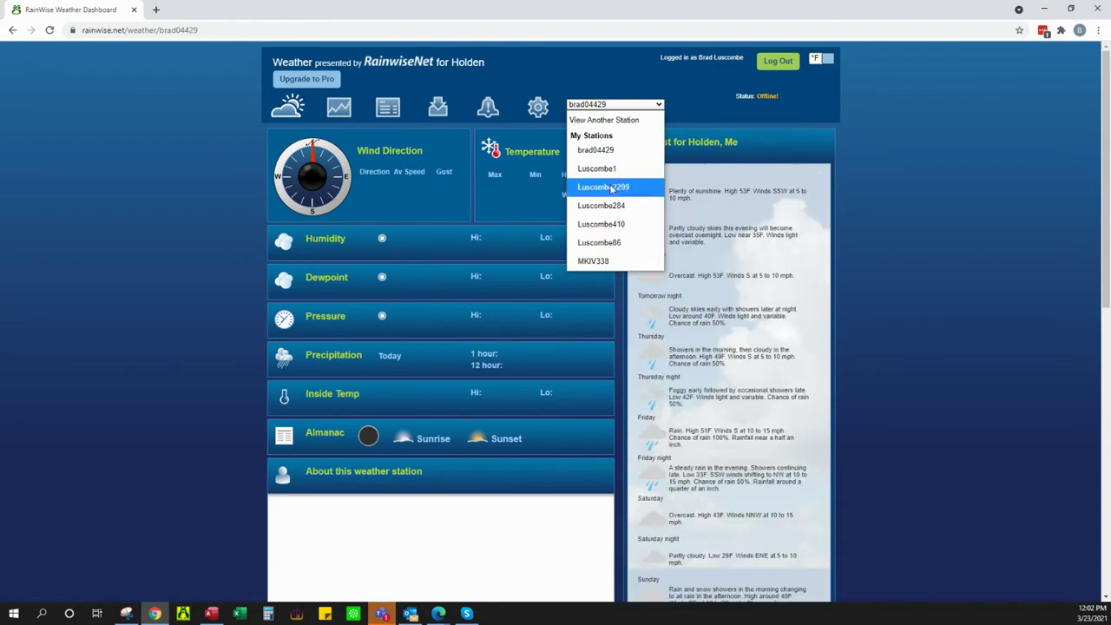
{"action": "left_click", "coordinate": [608, 186]}
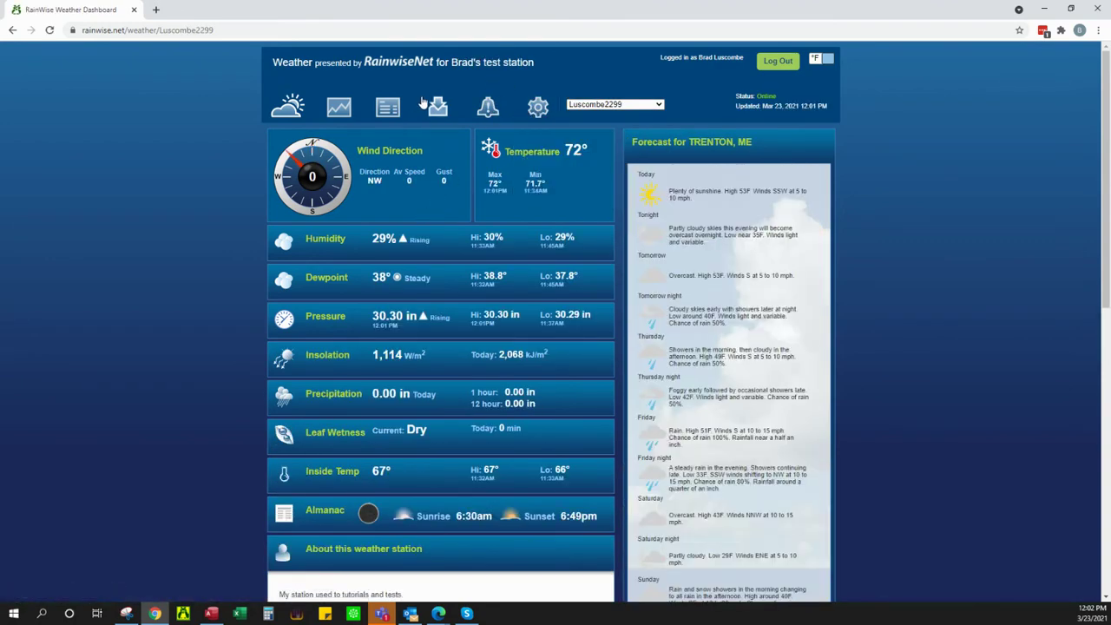
{"action": "left_click", "coordinate": [339, 113]}
Step: In the Custom Detailed Graph, plot only Battery voltage (second series None) for the Last 7 Days
{"action": "left_click", "coordinate": [337, 143]}
{"action": "left_click", "coordinate": [332, 142]}
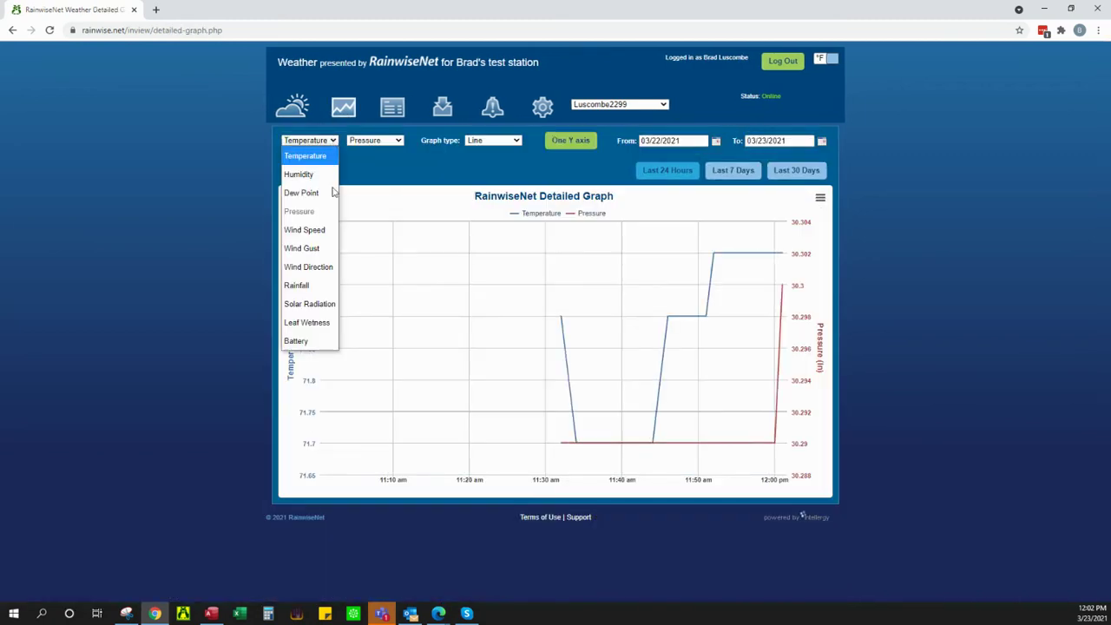
{"action": "left_click", "coordinate": [308, 340]}
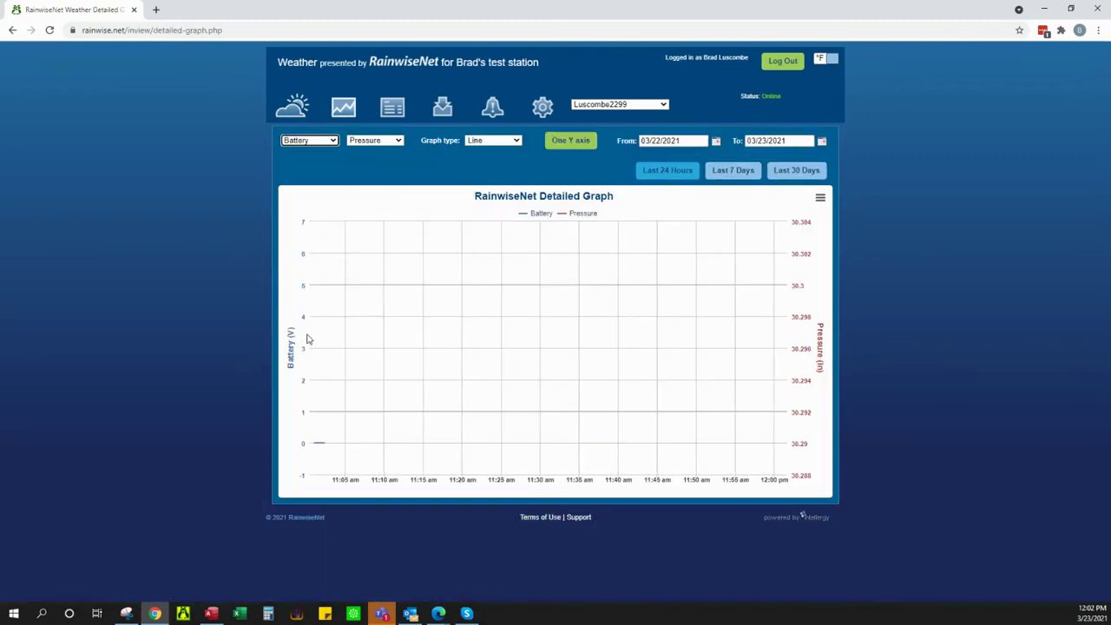
{"action": "left_click", "coordinate": [375, 139]}
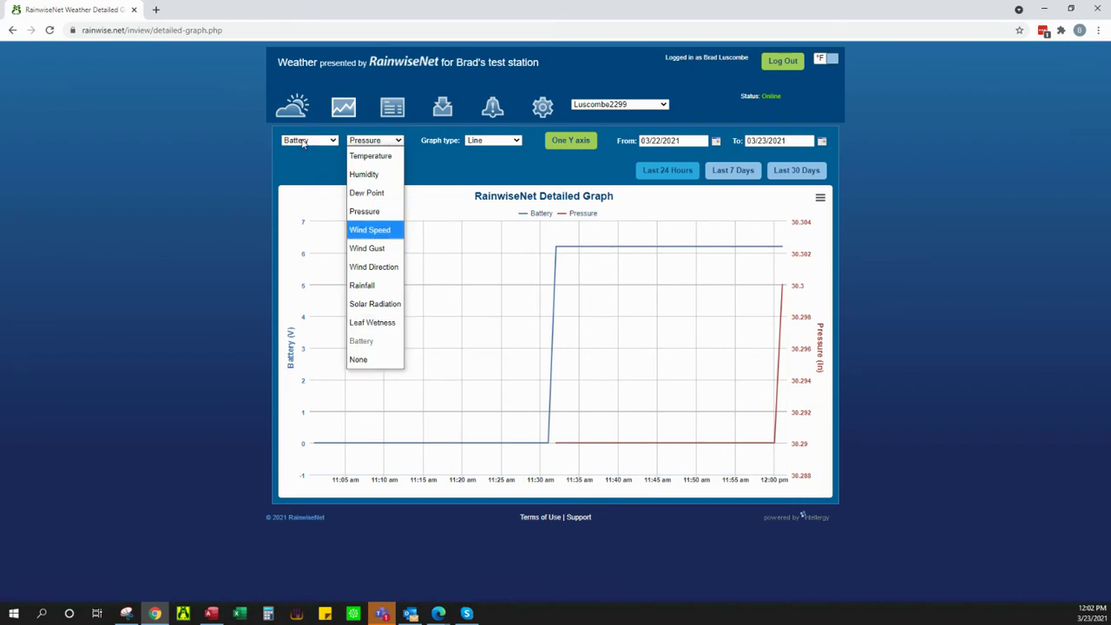
{"action": "left_click", "coordinate": [362, 359]}
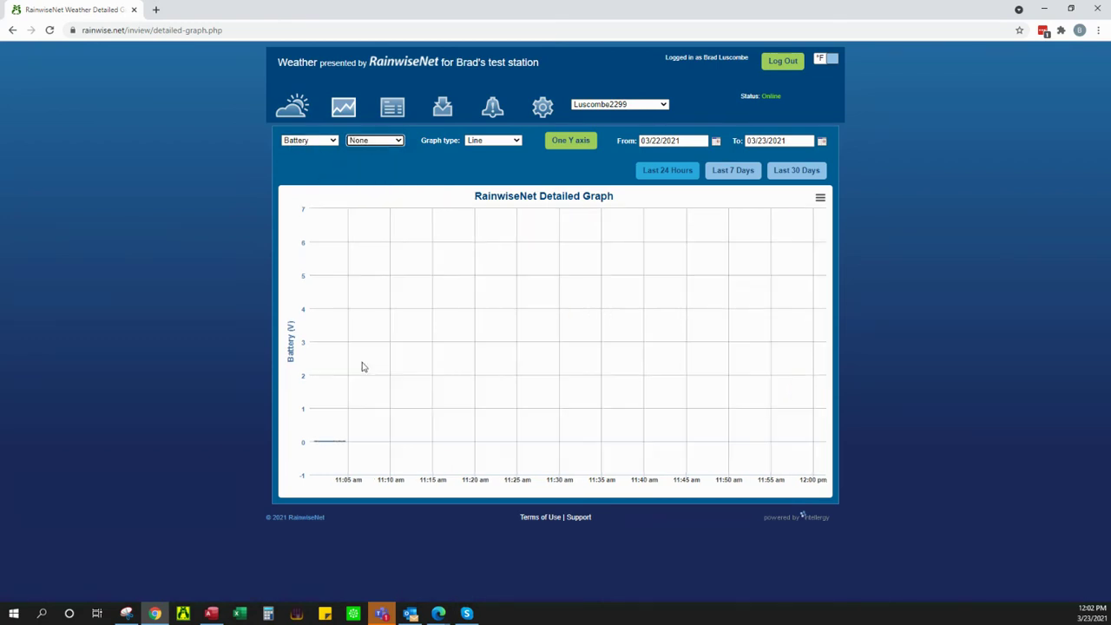
{"action": "left_click", "coordinate": [746, 174]}
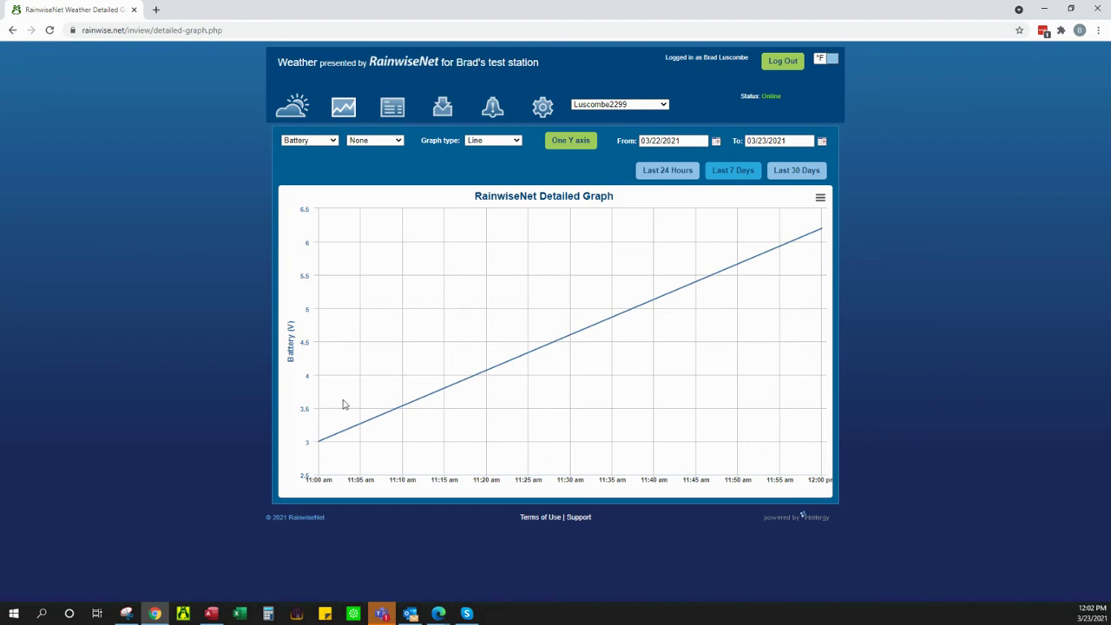
{"action": "mouse_move", "coordinate": [395, 413]}
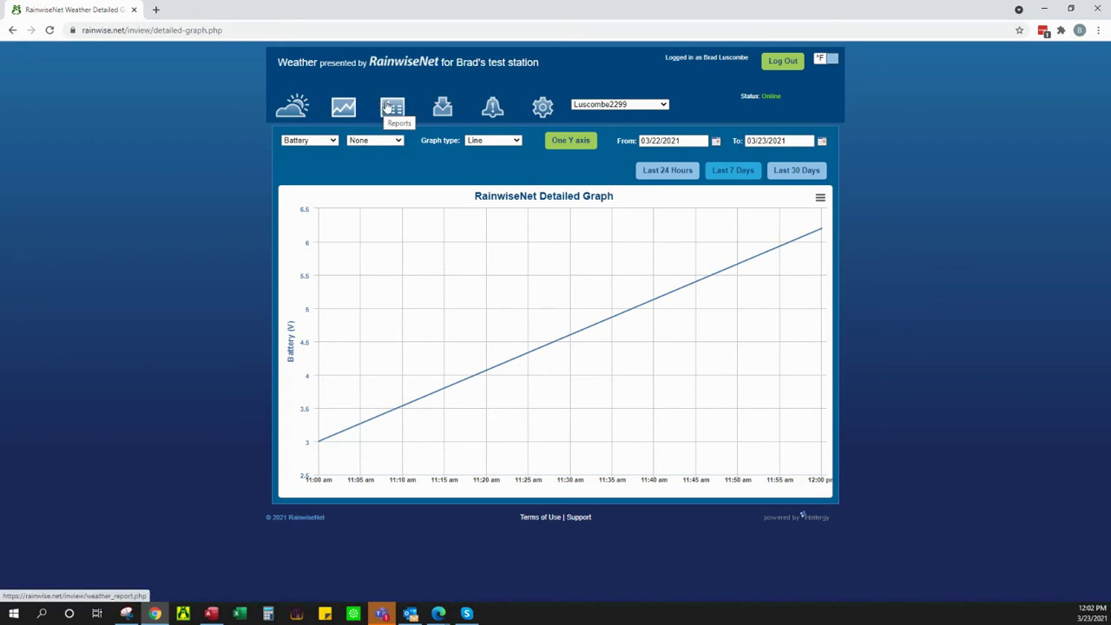
{"action": "left_click", "coordinate": [388, 105]}
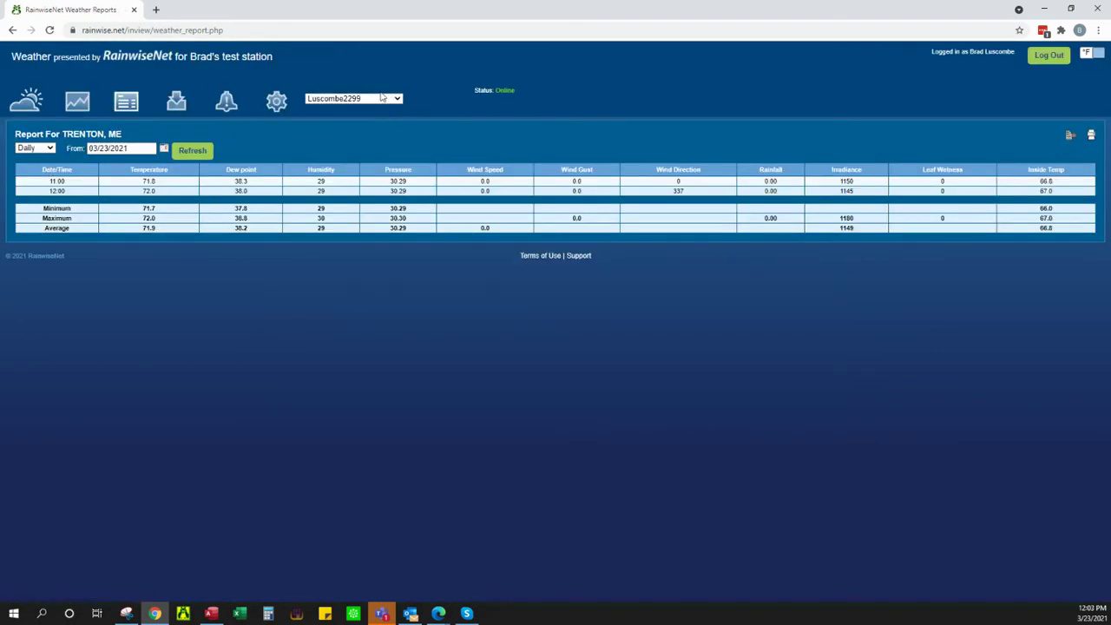
Step: Check the report's period and date options, leaving it at Daily for 03/23/2021
{"action": "left_click", "coordinate": [50, 149]}
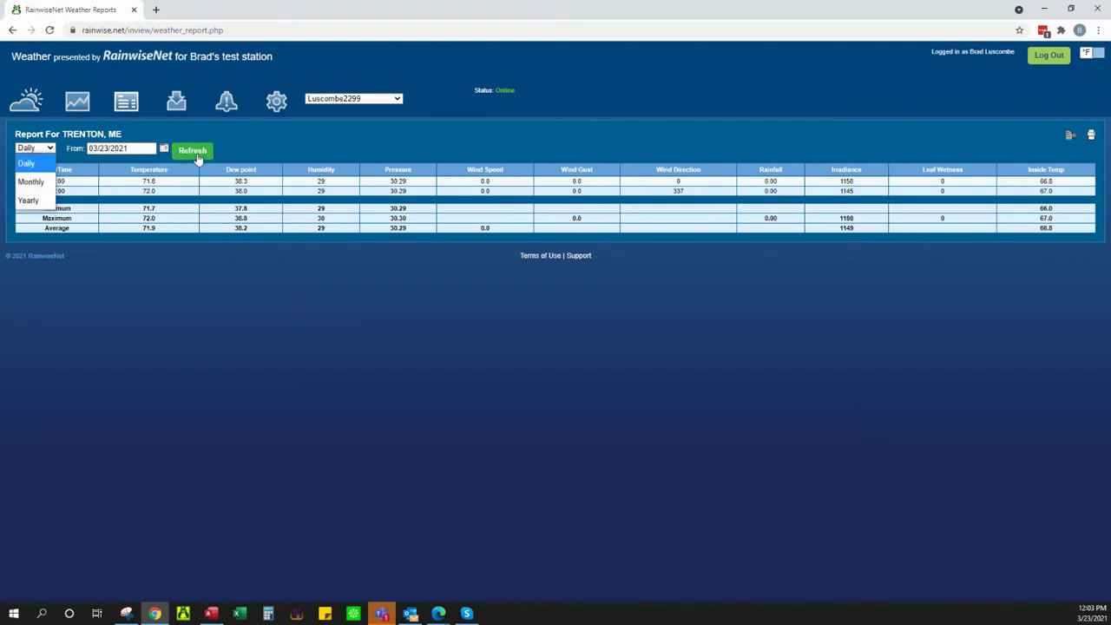
{"action": "left_click", "coordinate": [380, 207]}
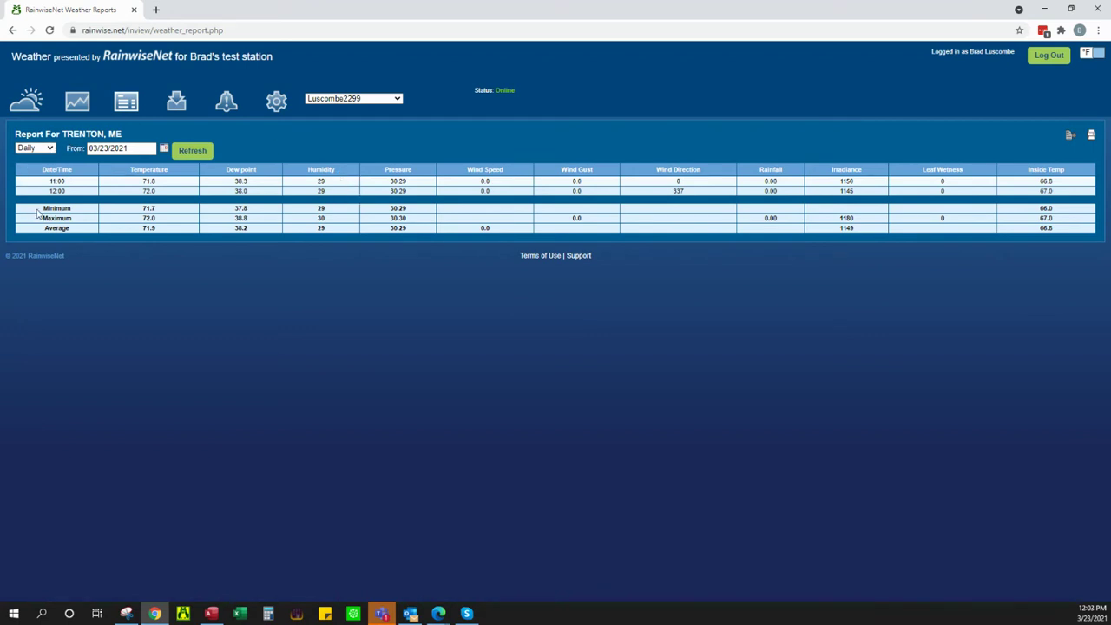
{"action": "left_click", "coordinate": [49, 148]}
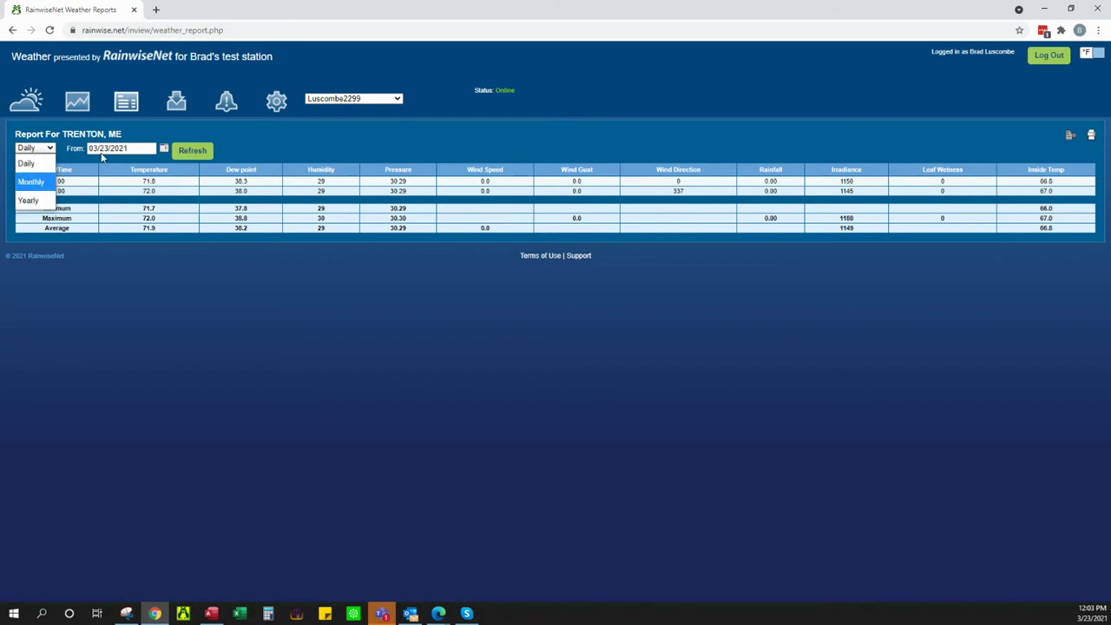
{"action": "left_click", "coordinate": [158, 126]}
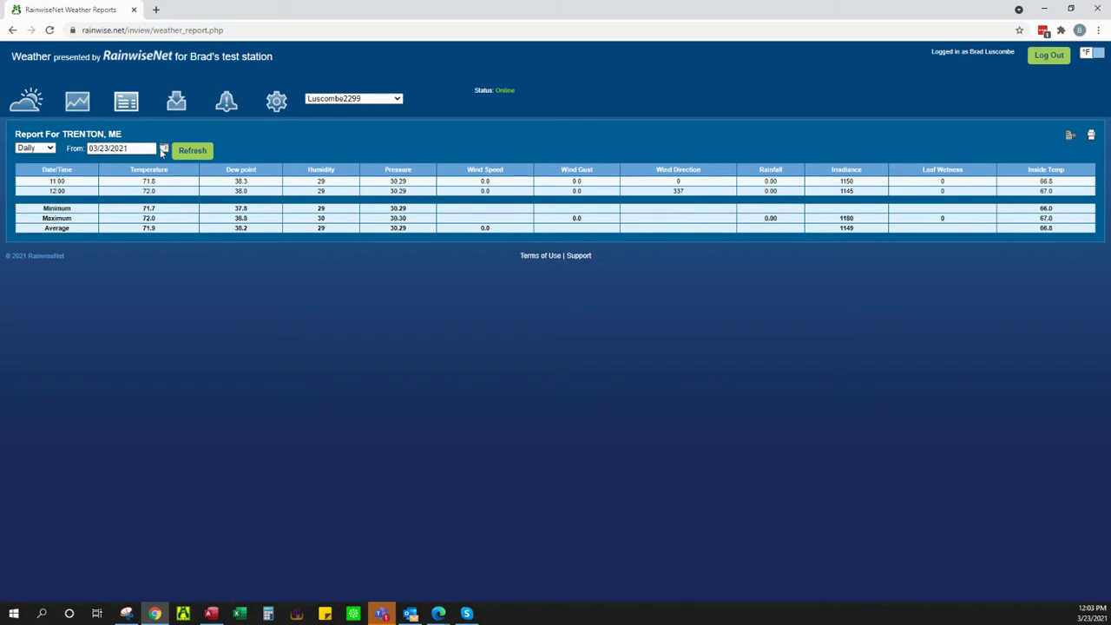
{"action": "left_click", "coordinate": [163, 149]}
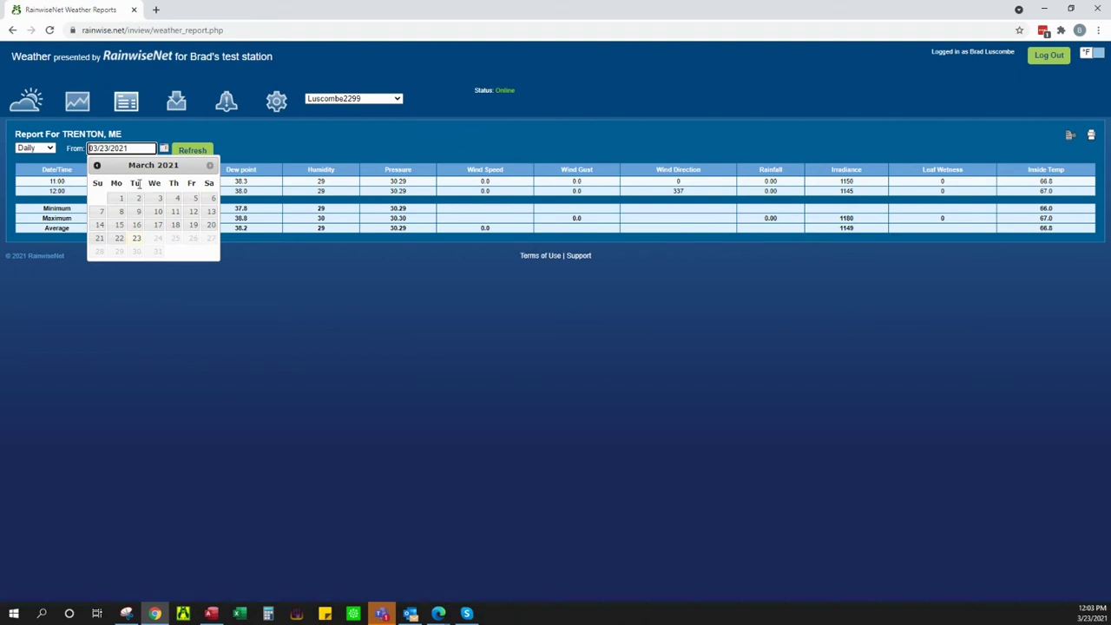
{"action": "left_click", "coordinate": [155, 116]}
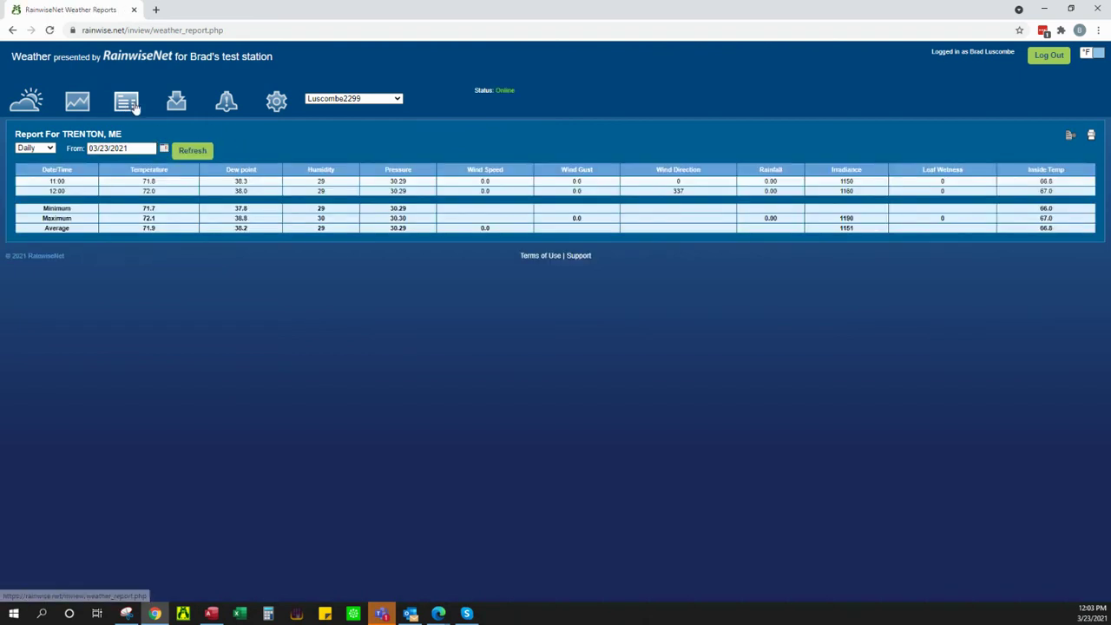
{"action": "left_click", "coordinate": [174, 103]}
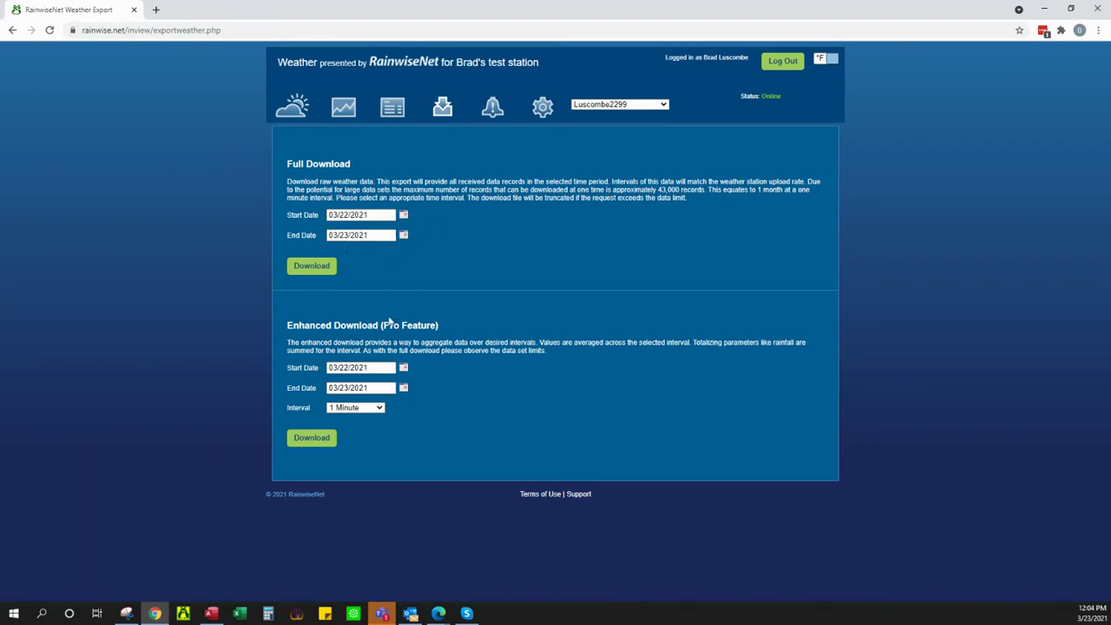
Step: Keep the 1 Minute interval and download the enhanced weather data as a CSV file
{"action": "left_click", "coordinate": [370, 408]}
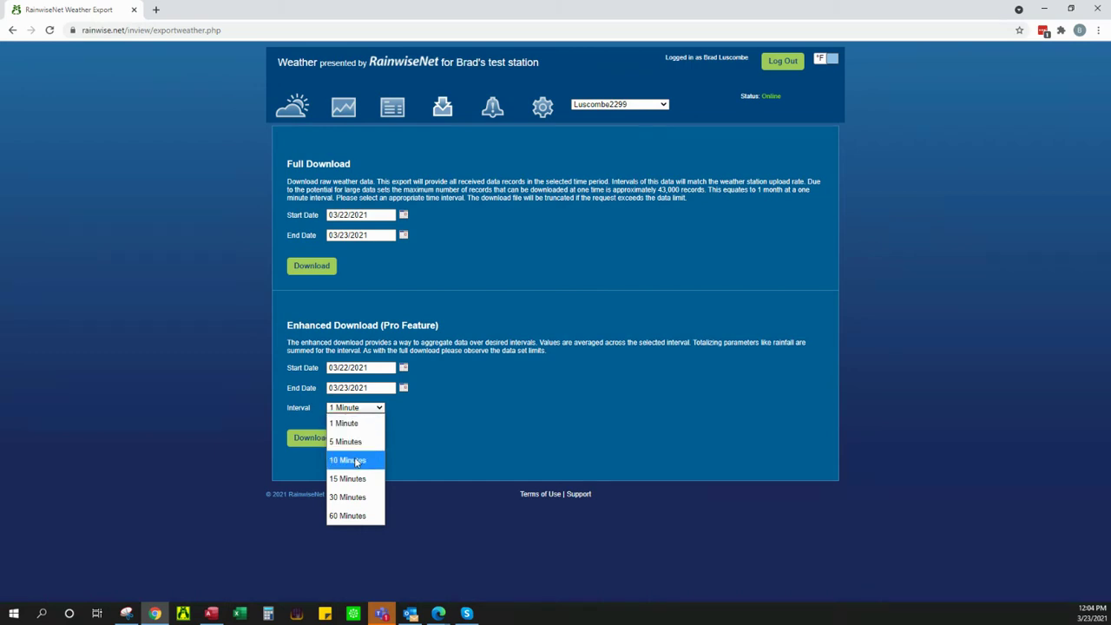
{"action": "left_click", "coordinate": [453, 440]}
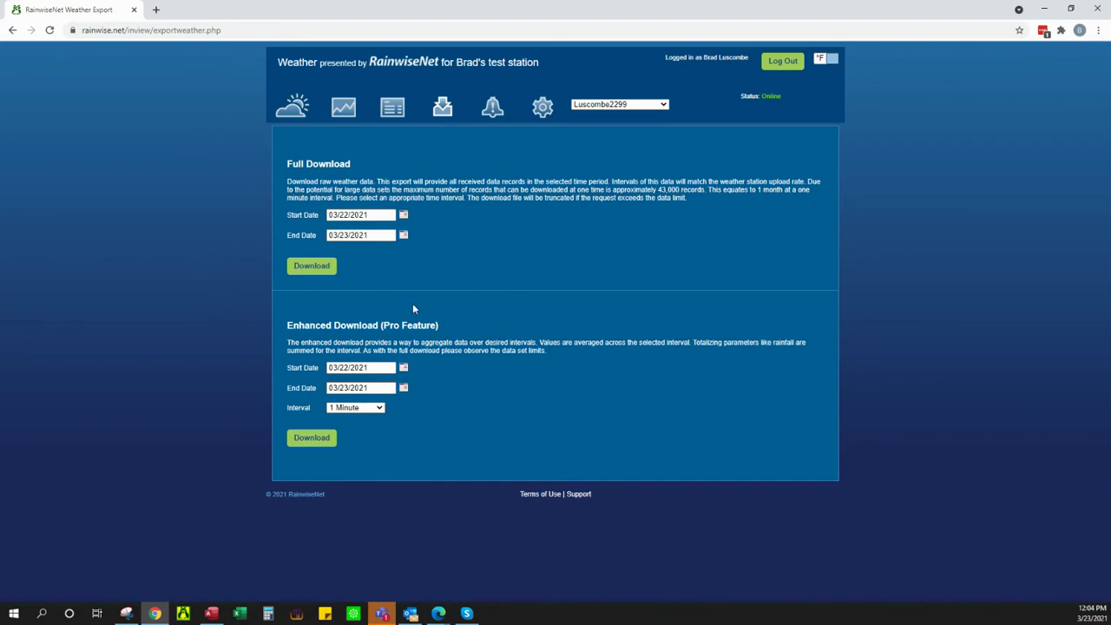
{"action": "left_click", "coordinate": [365, 407]}
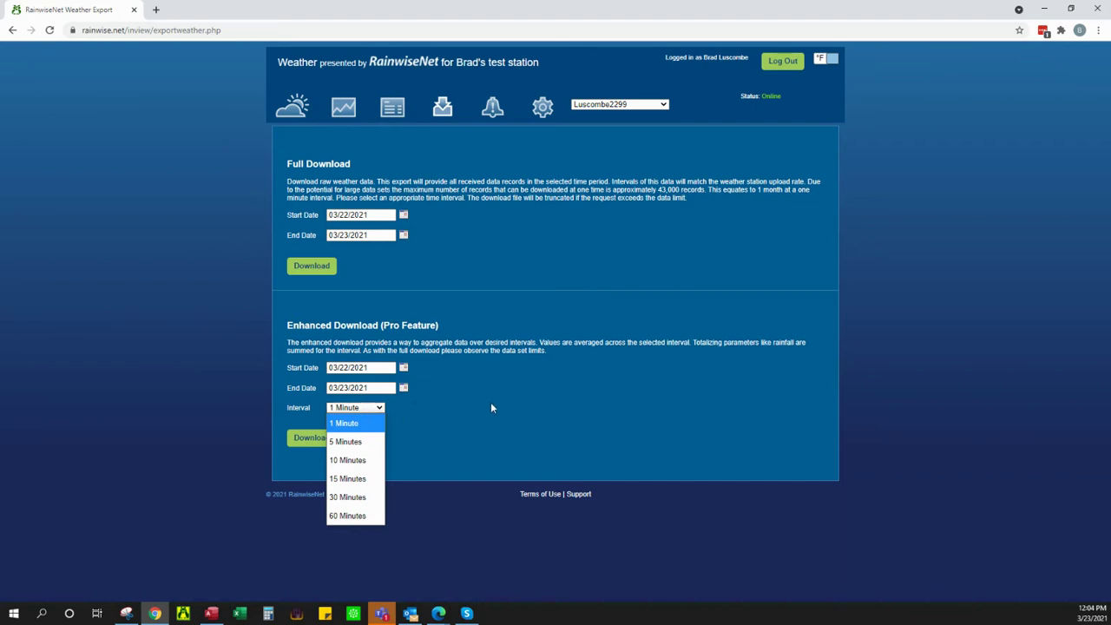
{"action": "left_click", "coordinate": [519, 363]}
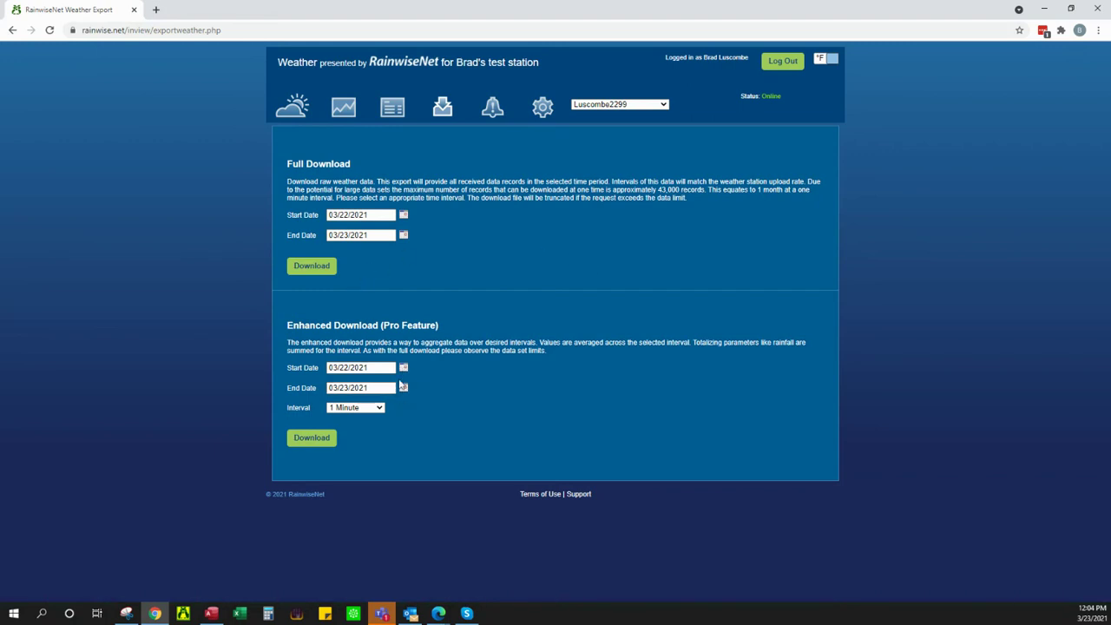
{"action": "left_click", "coordinate": [299, 440]}
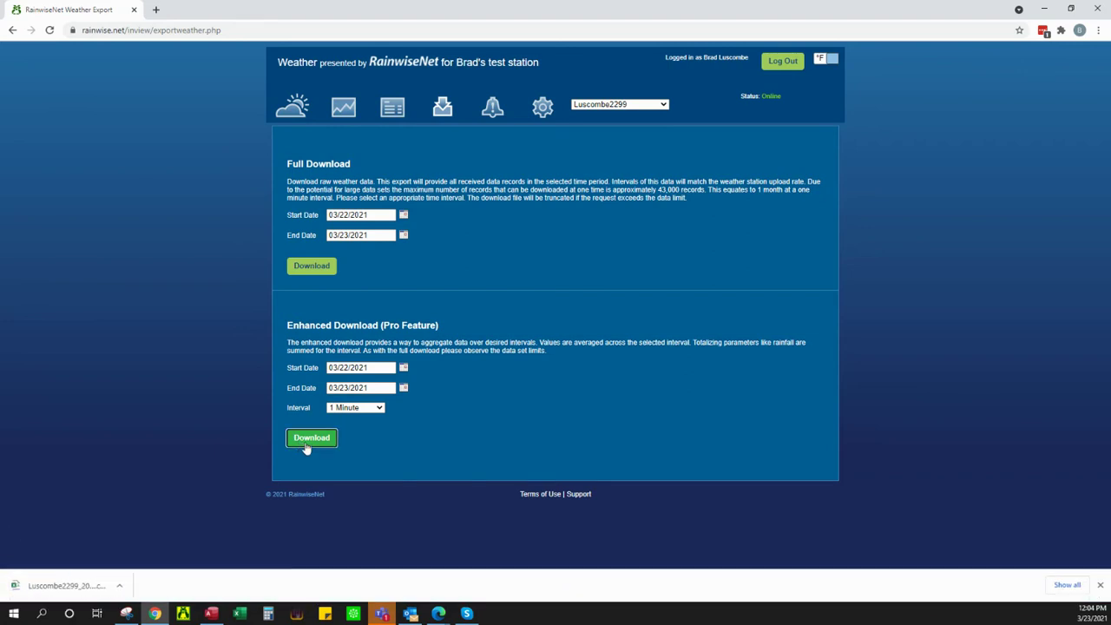
{"action": "left_click", "coordinate": [492, 103]}
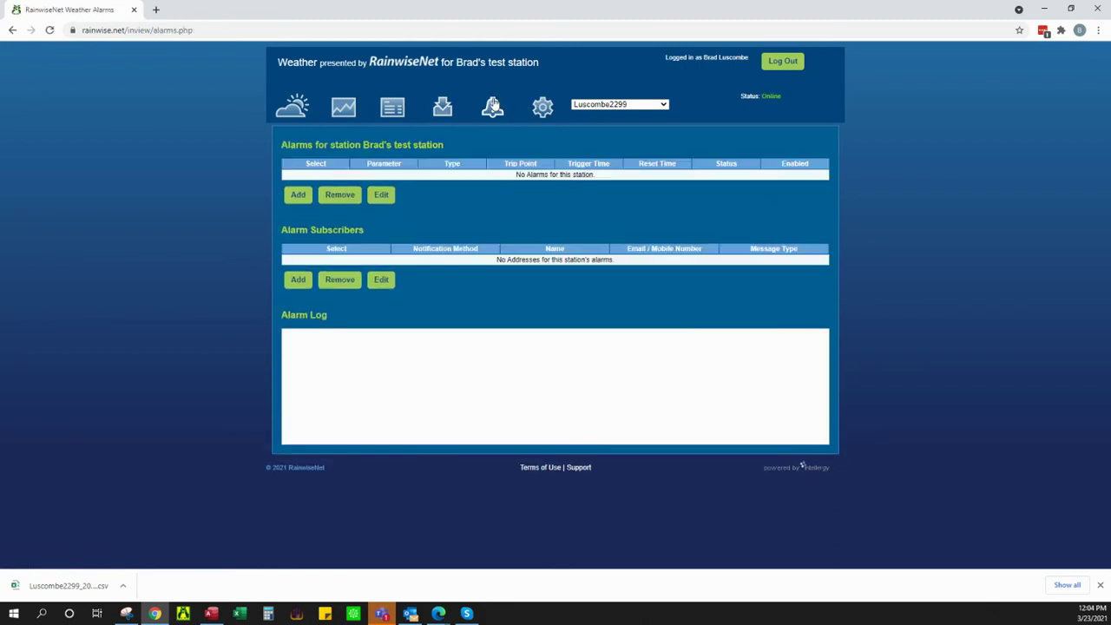
Step: Start a new Temperature alarm that trips below a value of 34
{"action": "left_click", "coordinate": [298, 196]}
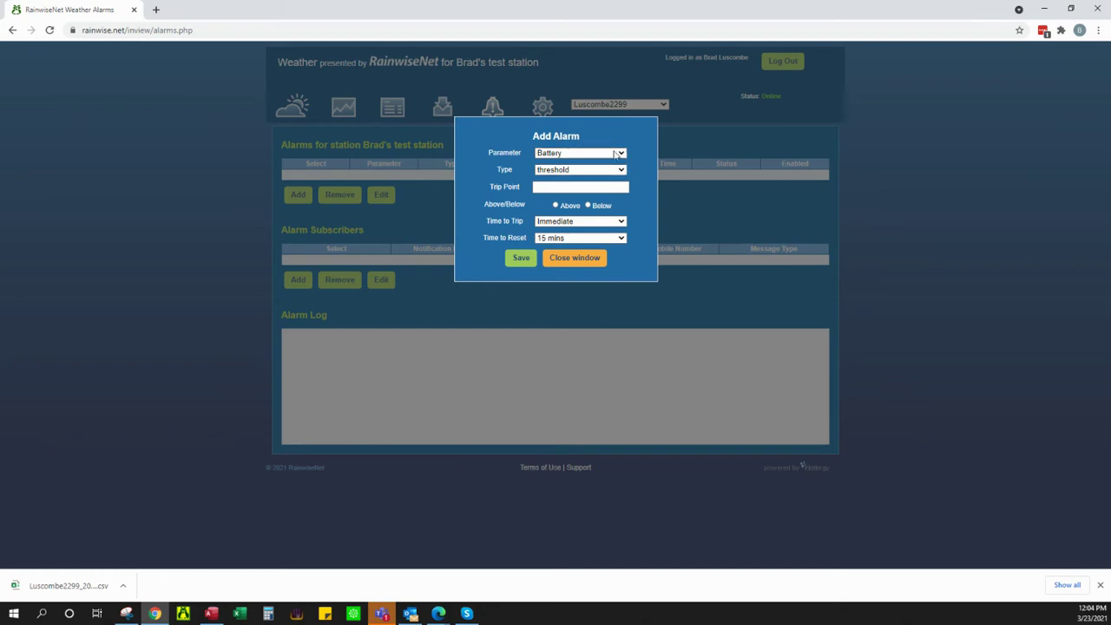
{"action": "left_click", "coordinate": [612, 153]}
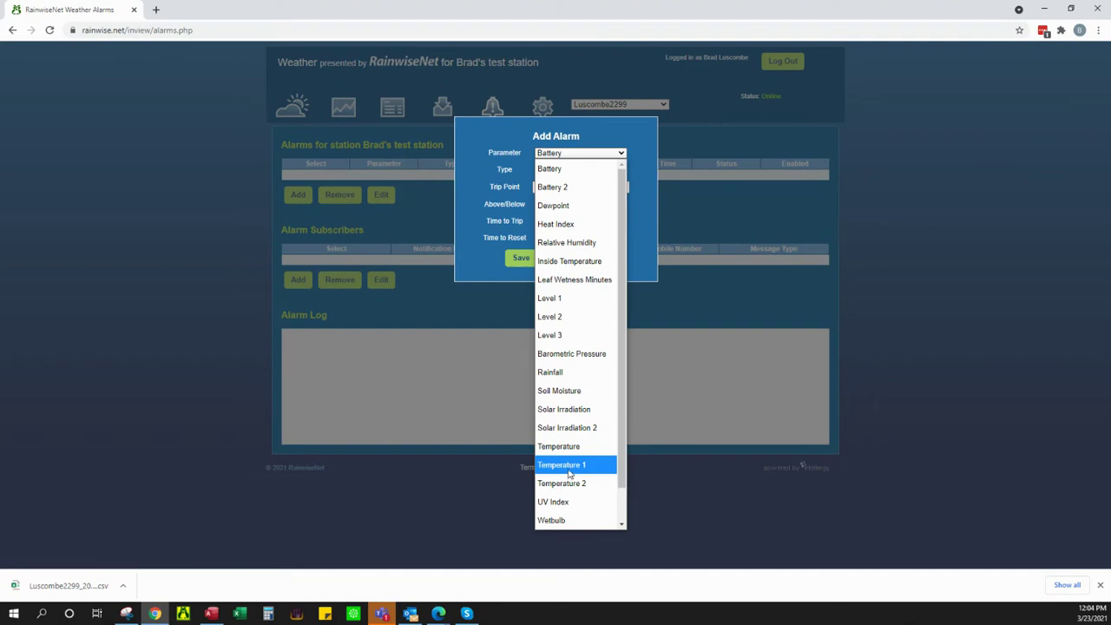
{"action": "left_click", "coordinate": [566, 447]}
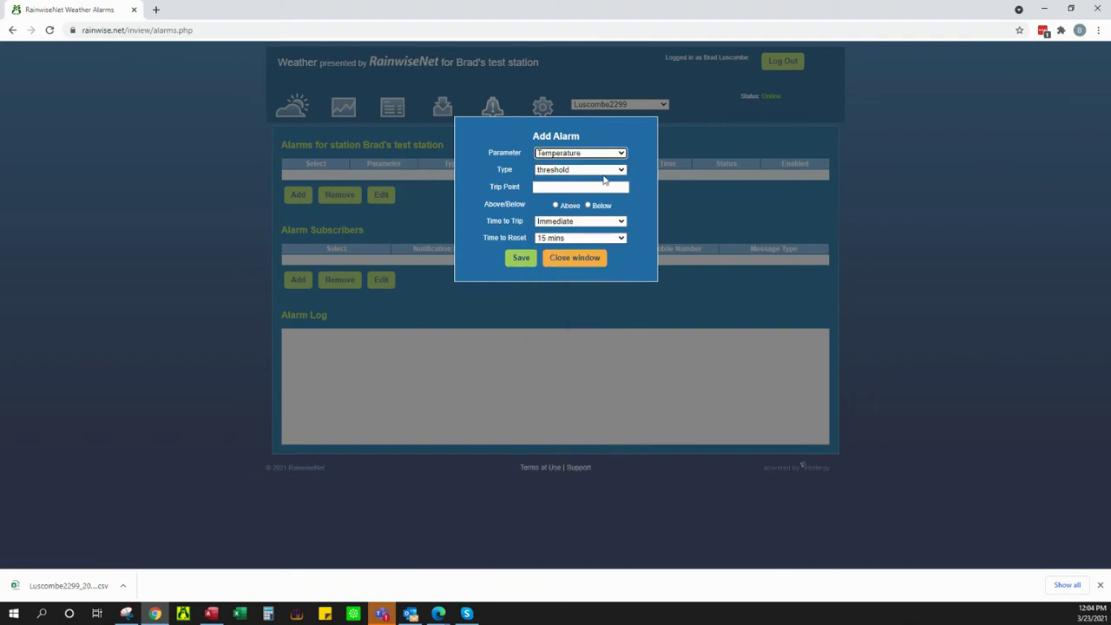
{"action": "left_click", "coordinate": [564, 186]}
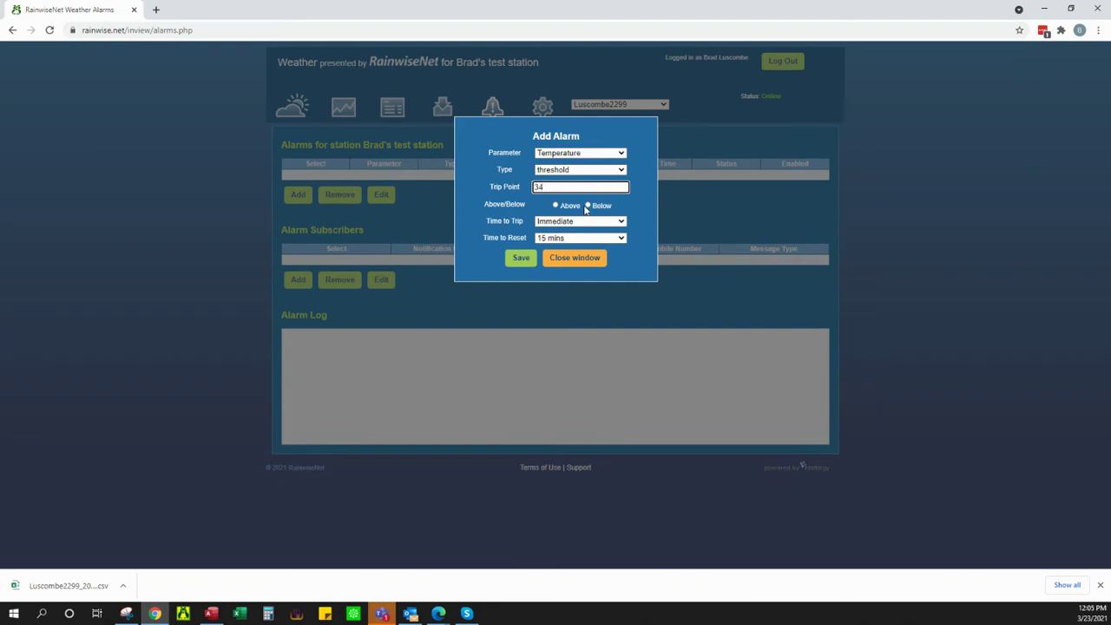
{"action": "type", "text": "34"}
{"action": "left_click", "coordinate": [591, 206]}
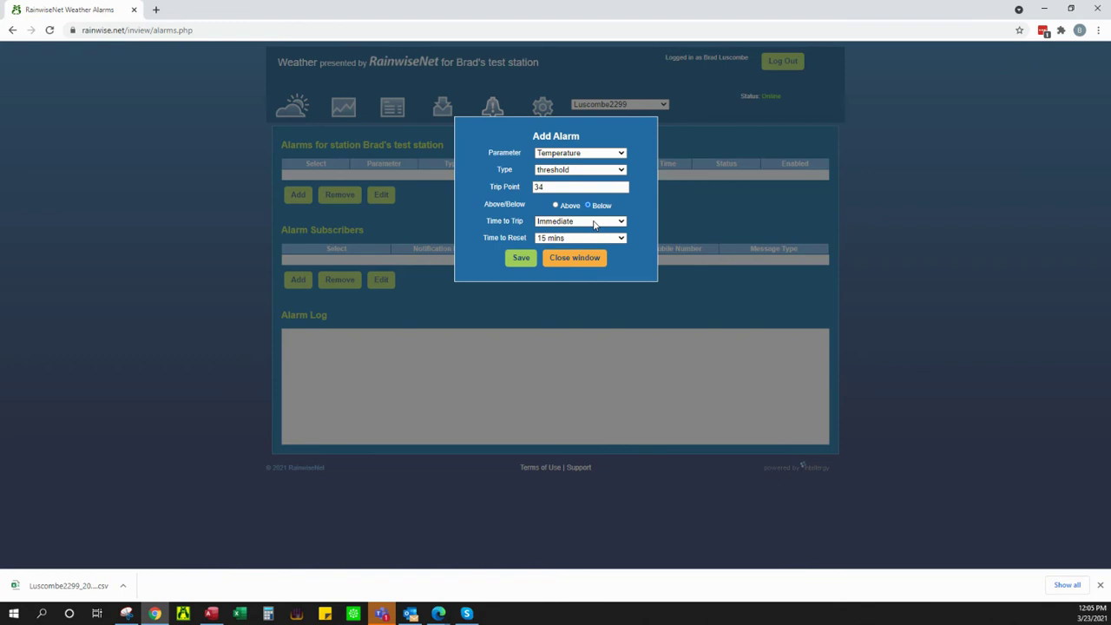
Step: Set Time to Trip to 15 mins and Time to Reset to 6 hrs, then save the alarm
{"action": "left_click", "coordinate": [588, 224]}
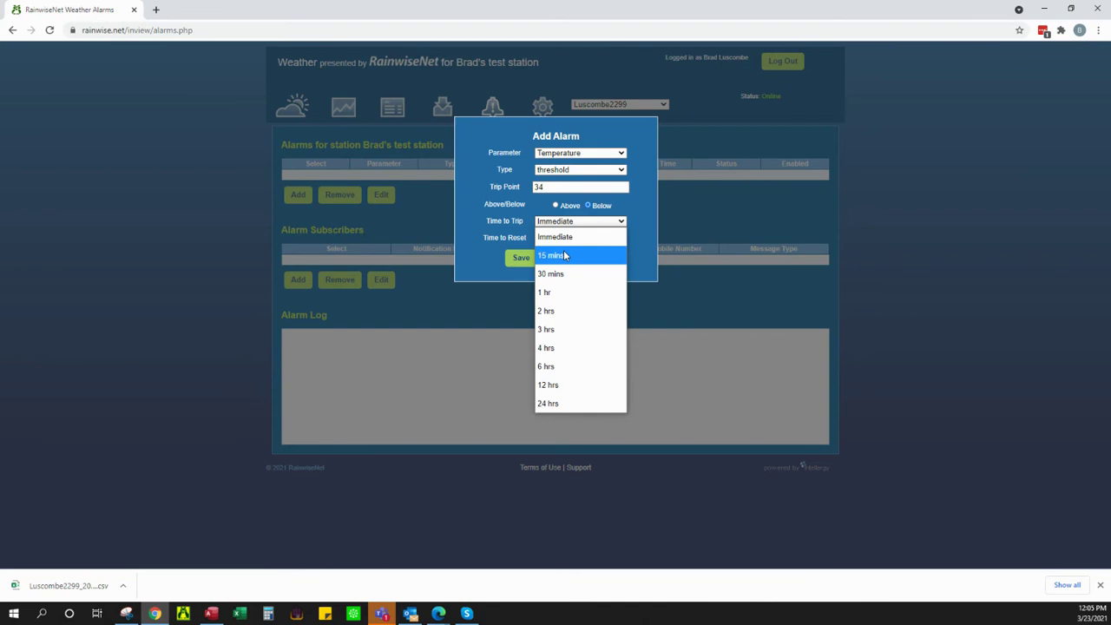
{"action": "left_click", "coordinate": [563, 252]}
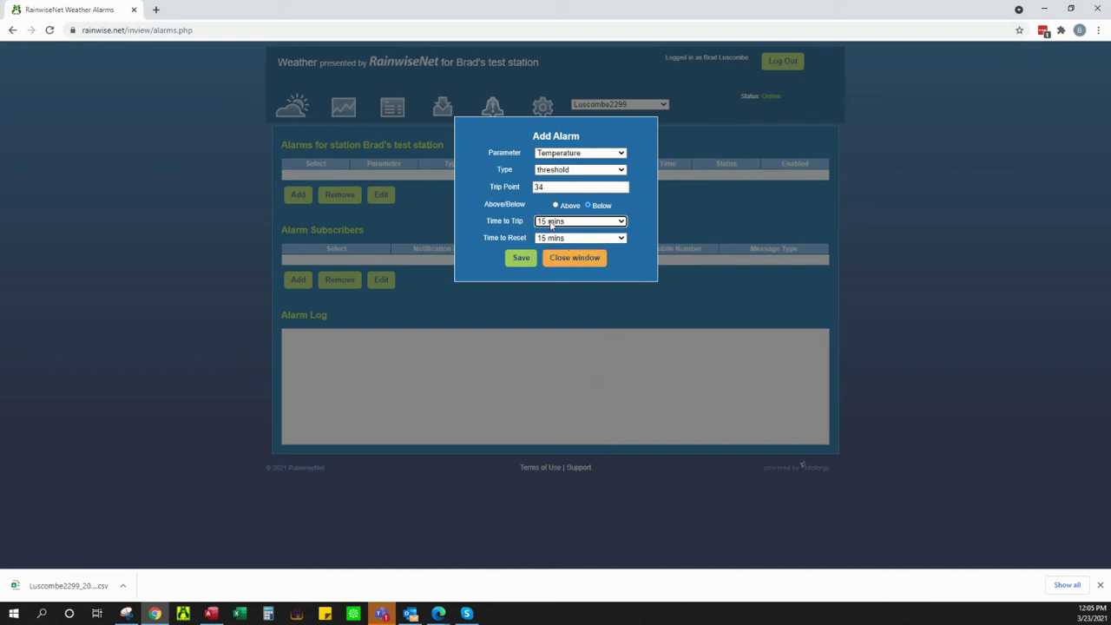
{"action": "left_click", "coordinate": [586, 238]}
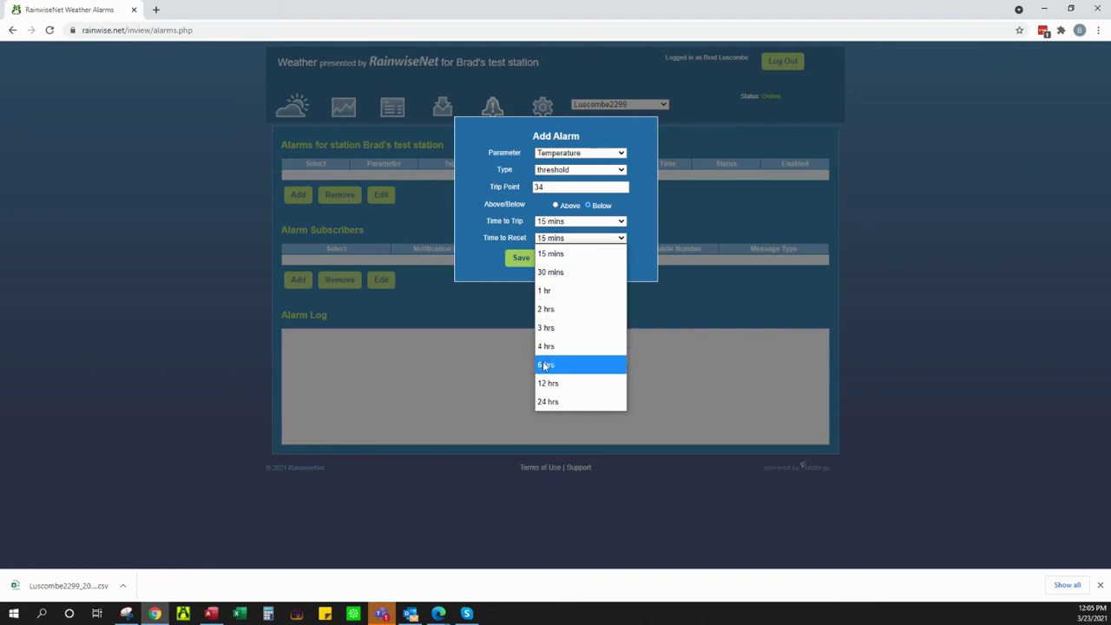
{"action": "left_click", "coordinate": [564, 365]}
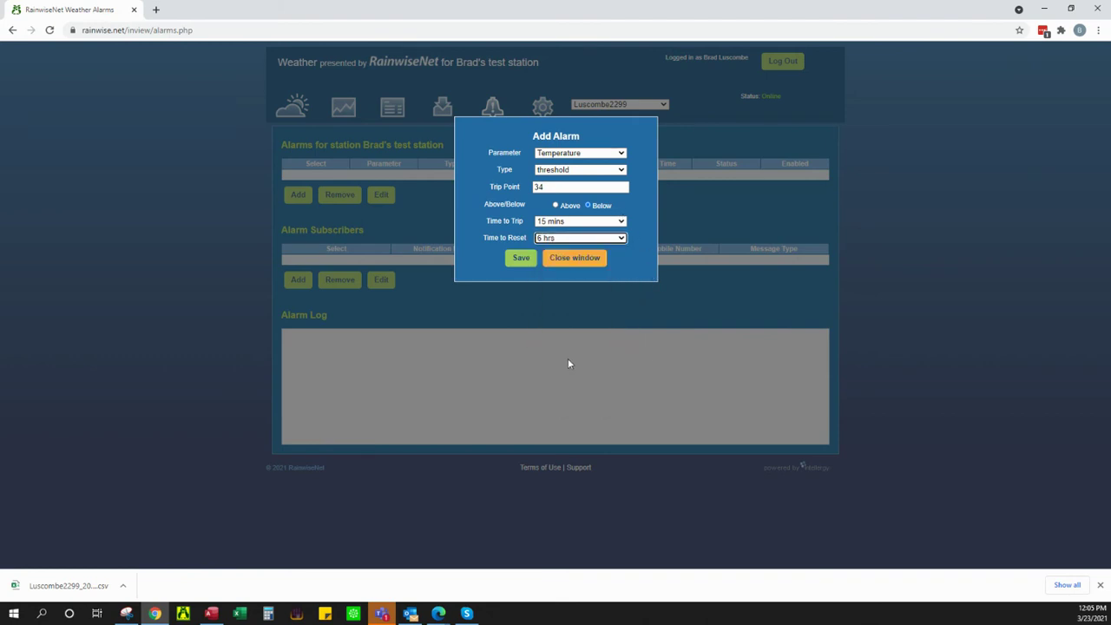
{"action": "left_click", "coordinate": [531, 258]}
{"action": "left_click", "coordinate": [523, 260]}
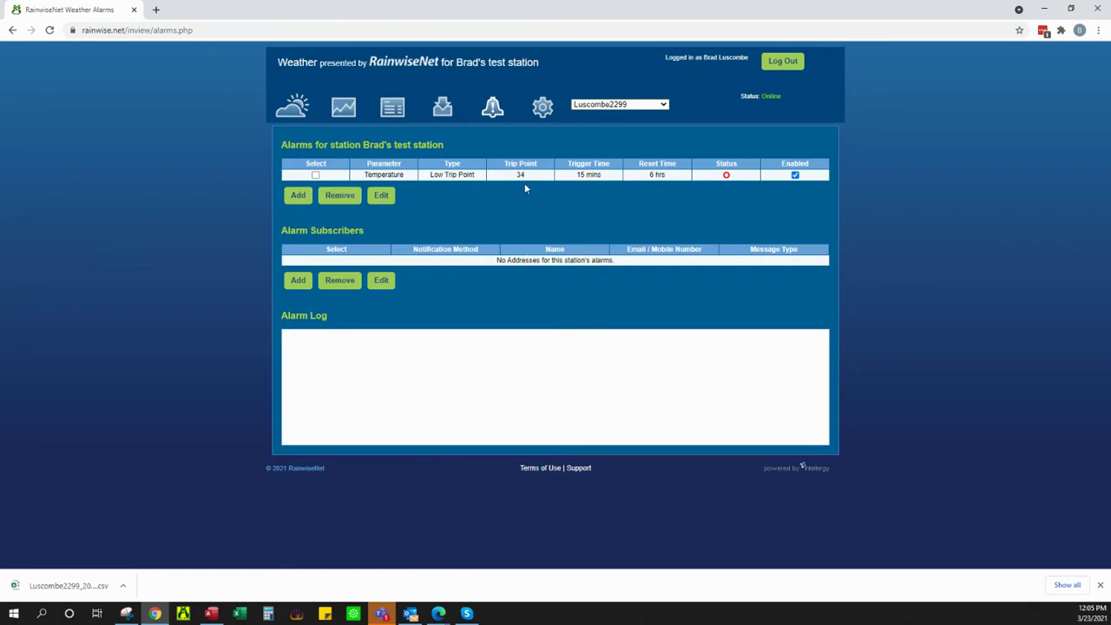
{"action": "left_click", "coordinate": [298, 281]}
Step: Enter a new subscriber's name and e-mail address, keeping Email as the notification type
{"action": "left_click", "coordinate": [297, 284]}
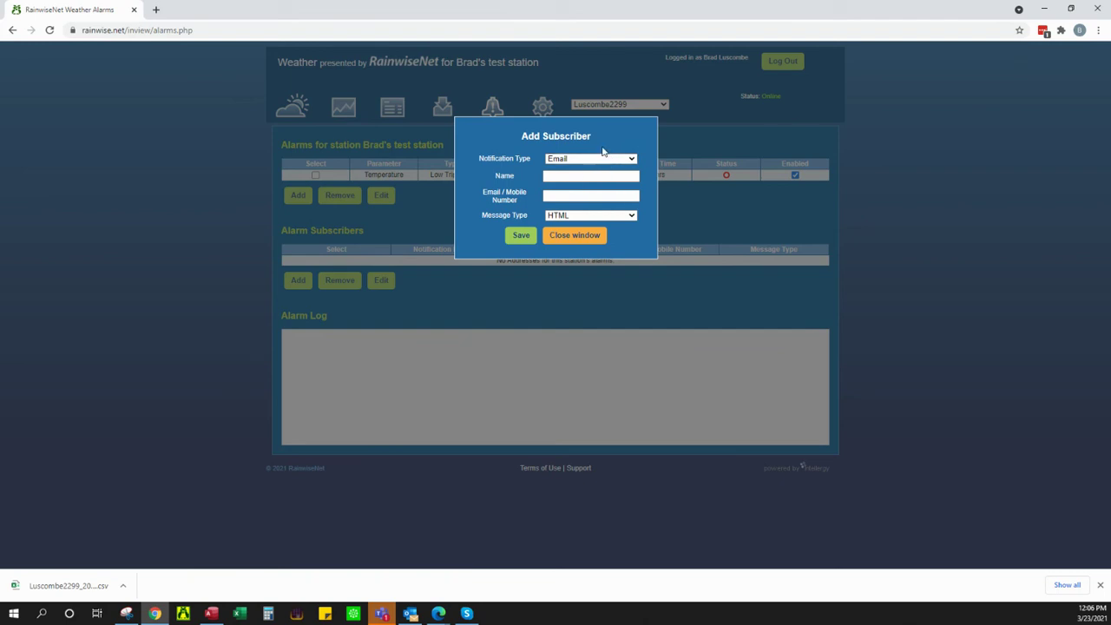
{"action": "left_click", "coordinate": [584, 176]}
{"action": "type", "text": "Brad"}
{"action": "key", "text": "Tab"}
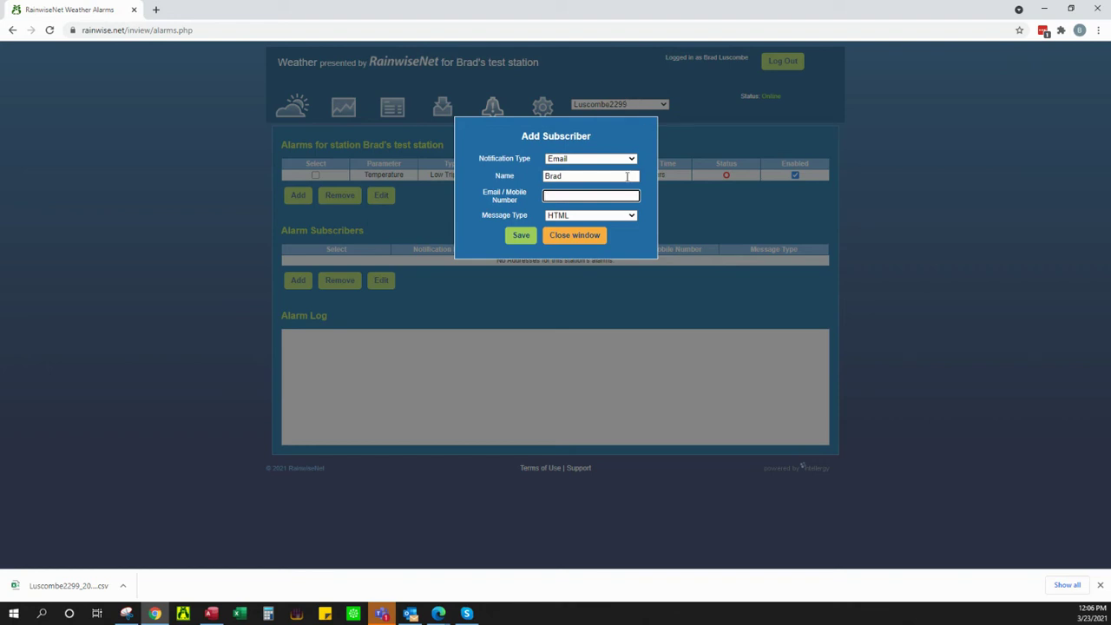
{"action": "left_click", "coordinate": [631, 160]}
{"action": "left_click", "coordinate": [630, 160]}
{"action": "key", "text": "Tab"}
{"action": "key", "text": "Tab"}
Step: Set the subscriber's message type to Plain, save it, and disable the Temperature alarm
{"action": "left_click", "coordinate": [631, 217]}
{"action": "left_click", "coordinate": [594, 247]}
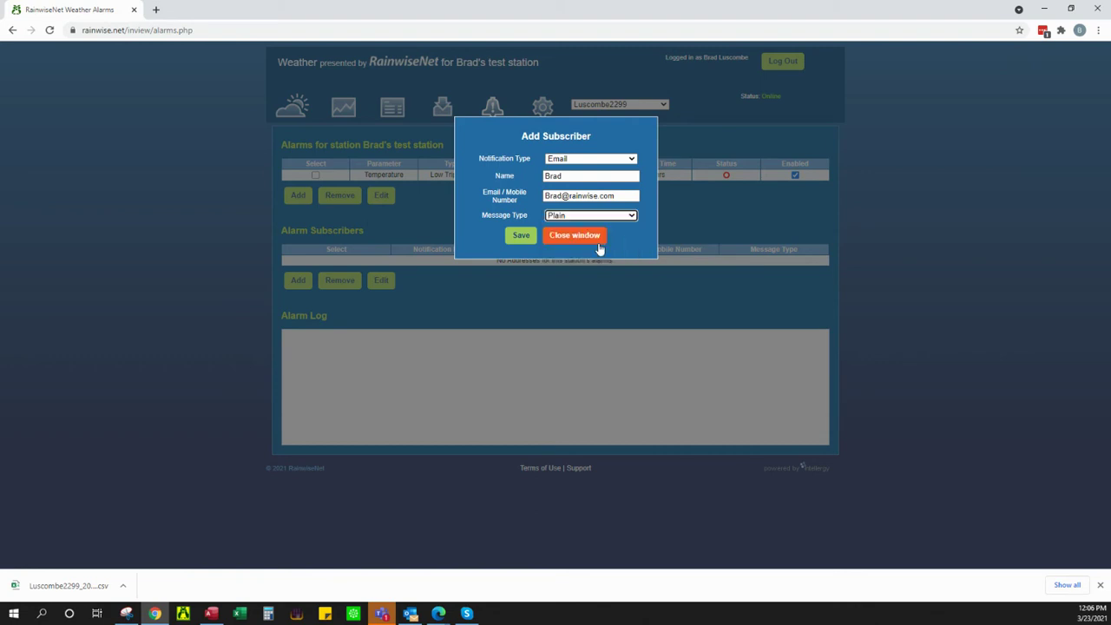
{"action": "left_click", "coordinate": [517, 237]}
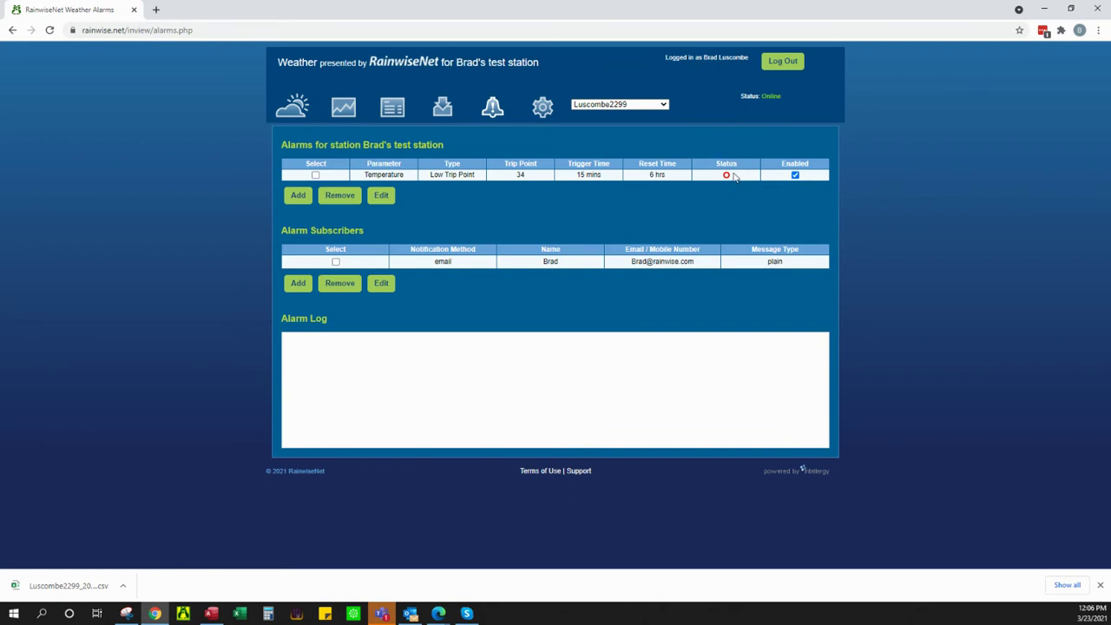
{"action": "left_click", "coordinate": [795, 175]}
Step: Open Settings from the gear menu and view the Station Info tab
{"action": "mouse_move", "coordinate": [540, 106]}
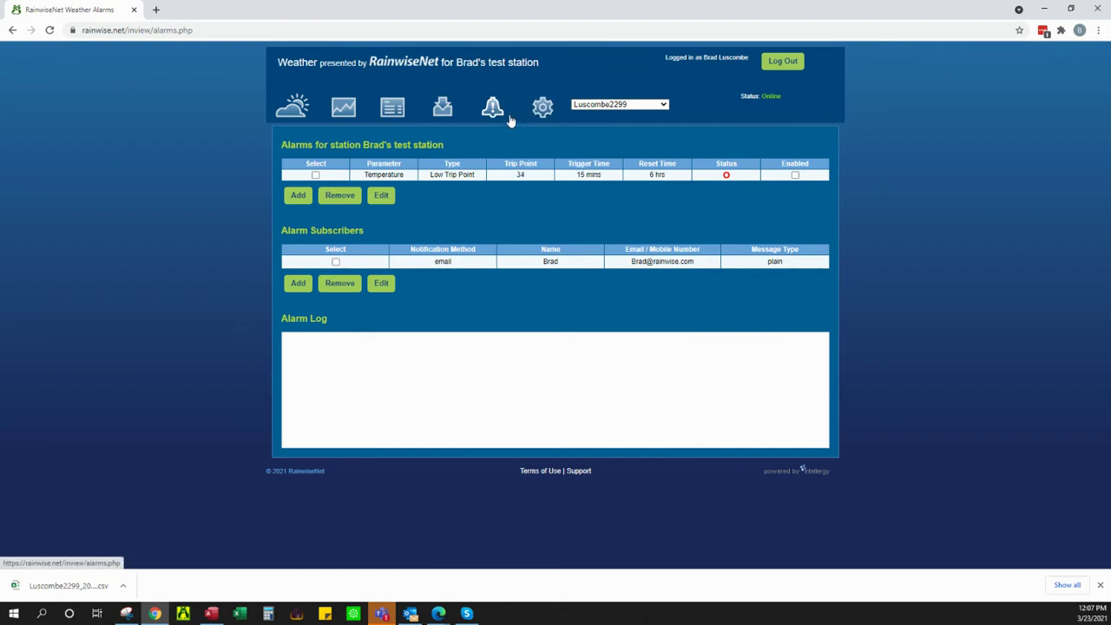
{"action": "left_click", "coordinate": [534, 120]}
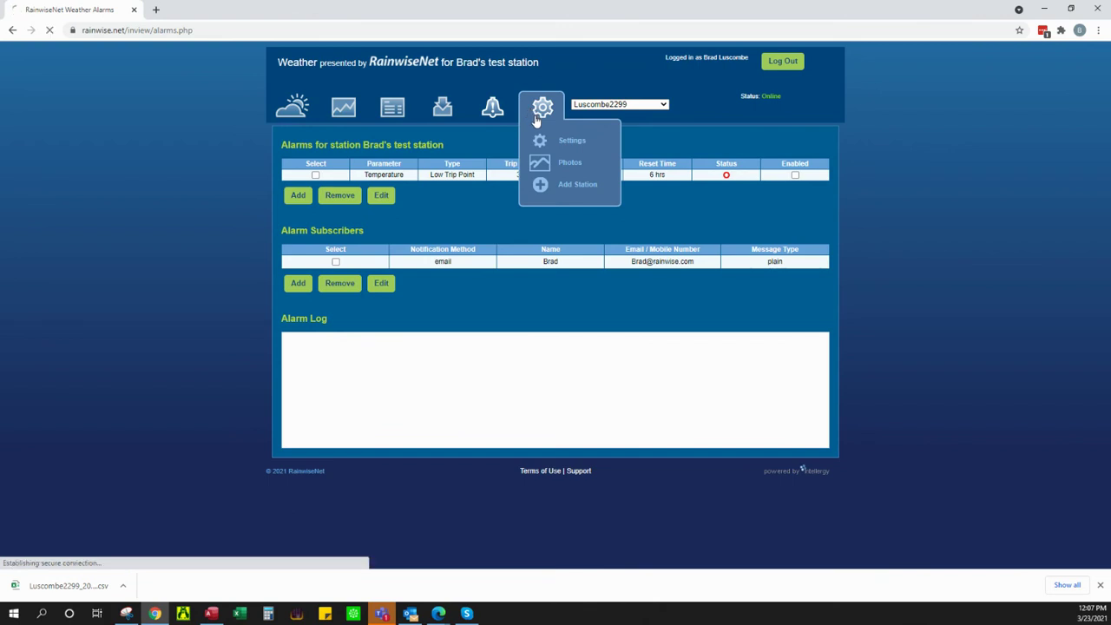
{"action": "scroll", "coordinate": [316, 196], "scroll_direction": "down", "scroll_amount": 1}
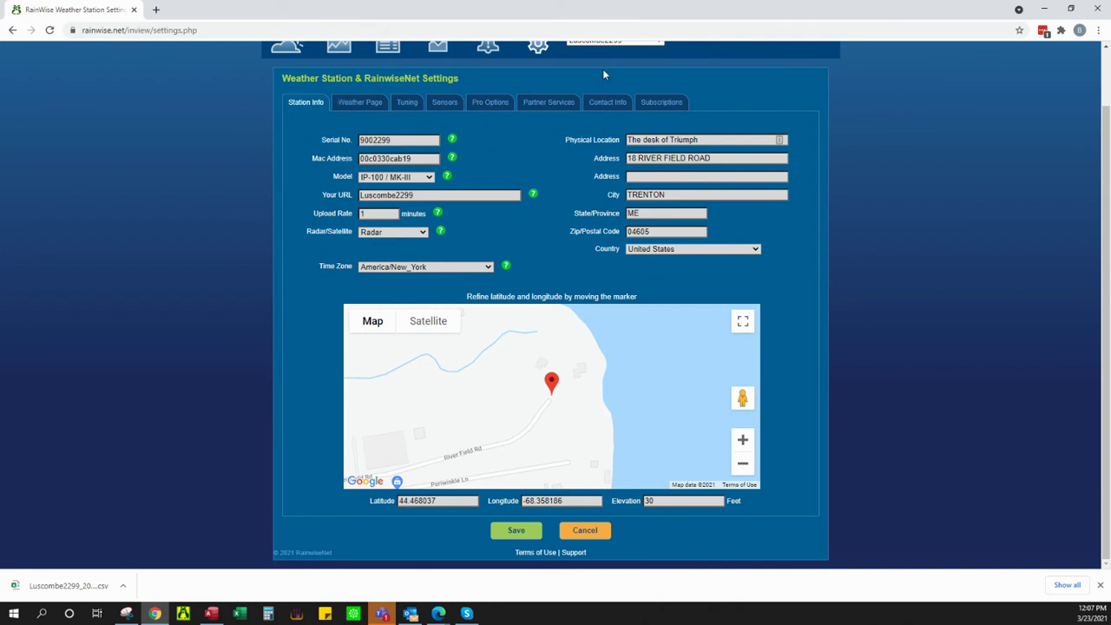
Step: Review the Your URL and 1-minute Upload Rate fields, then go to the weather dashboard
{"action": "scroll", "coordinate": [604, 74], "scroll_direction": "up", "scroll_amount": 1}
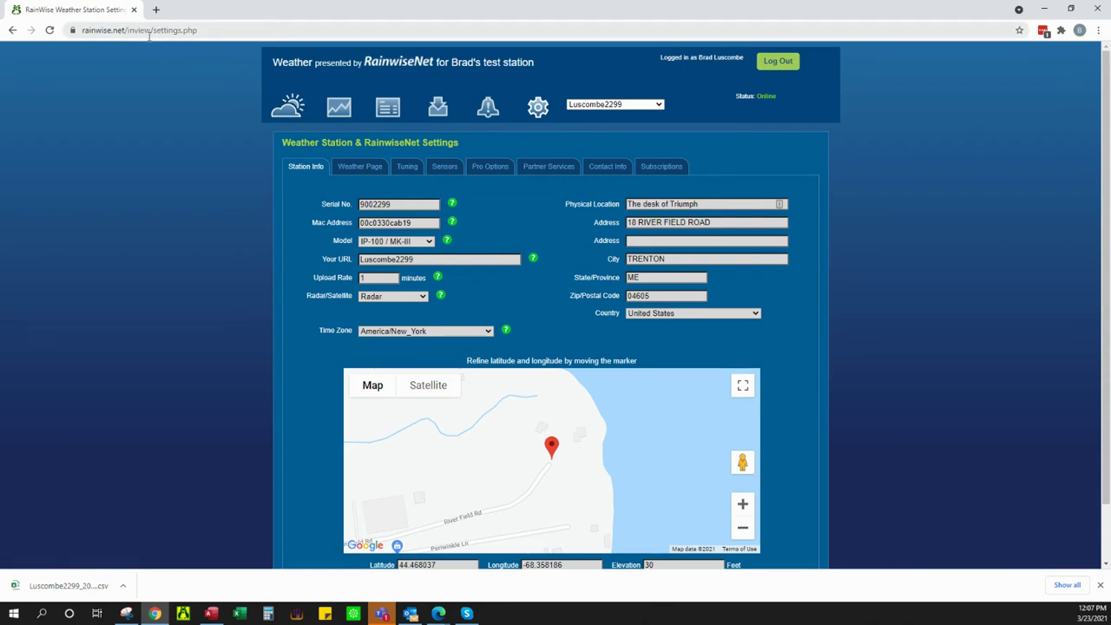
{"action": "left_click", "coordinate": [424, 259]}
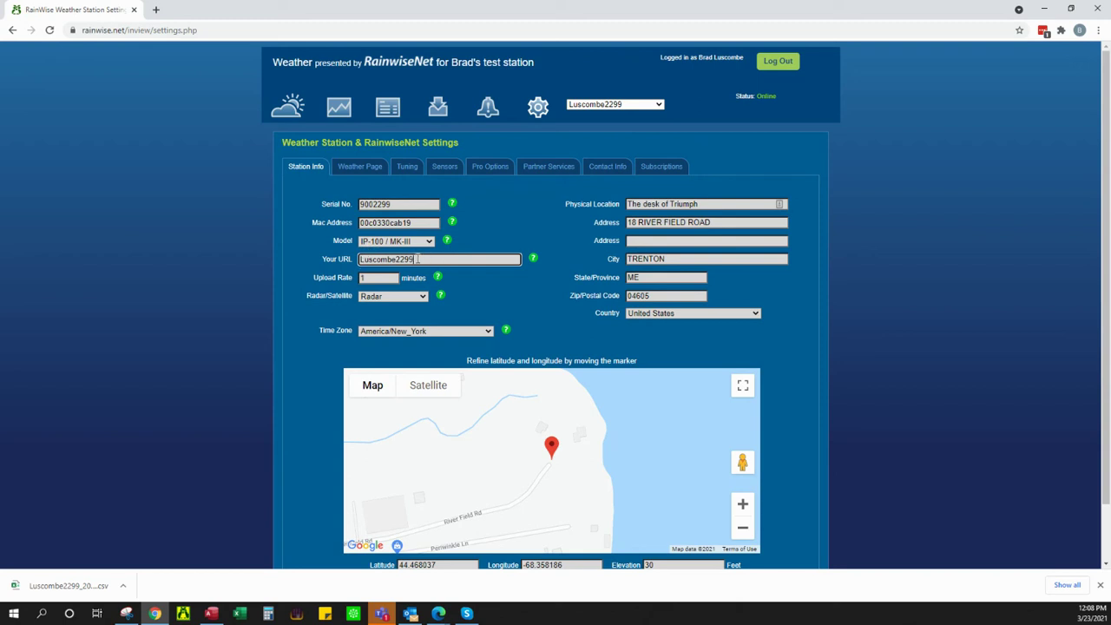
{"action": "left_click", "coordinate": [379, 279]}
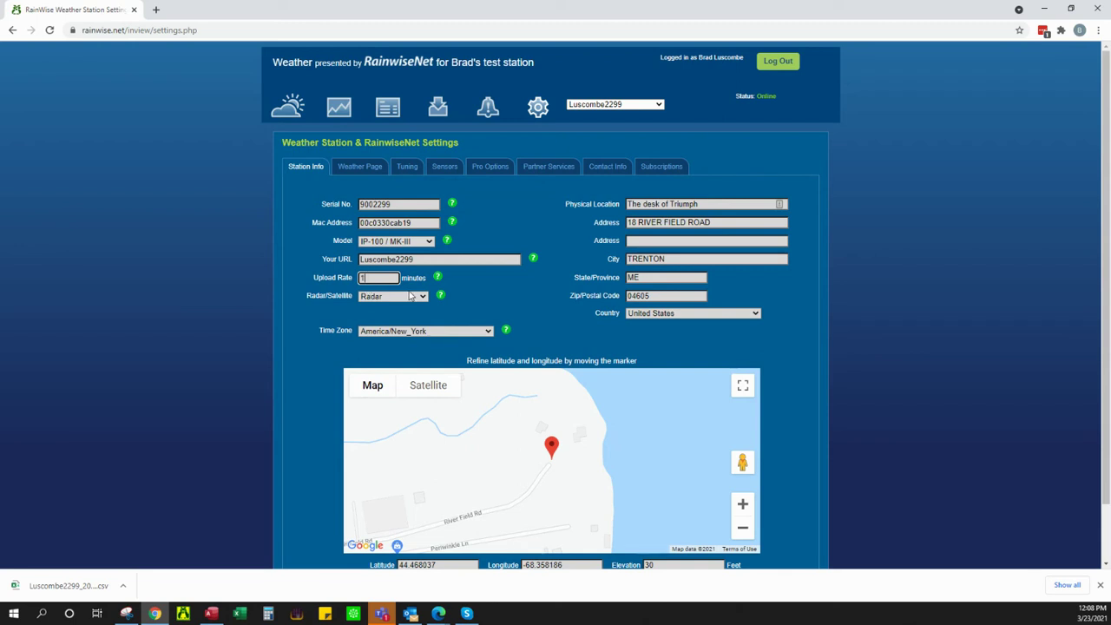
{"action": "left_click", "coordinate": [294, 126]}
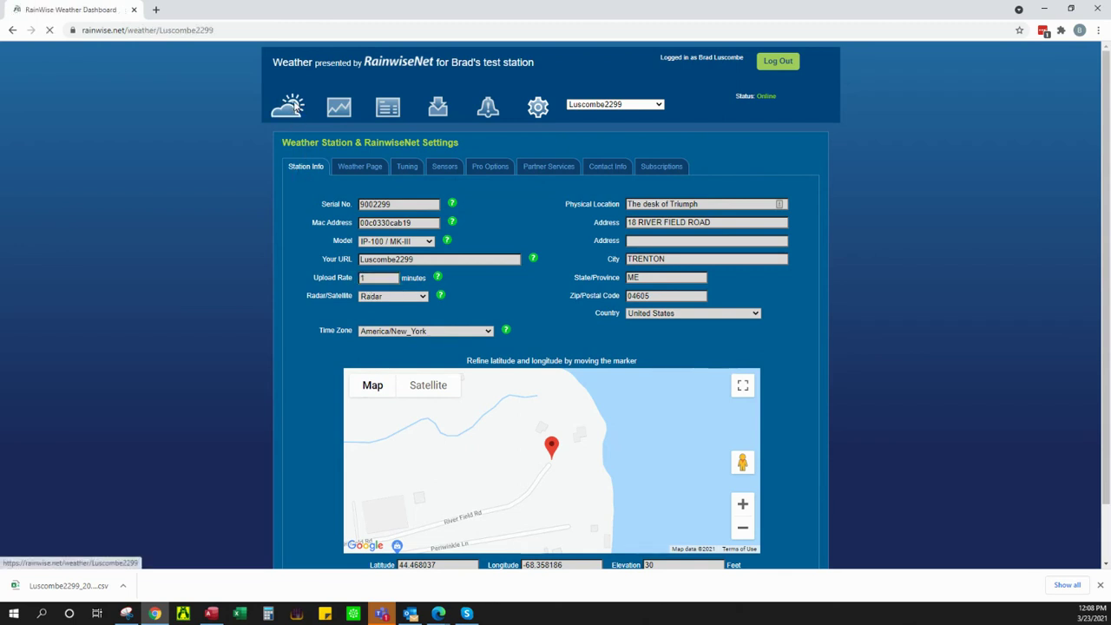
Step: Scroll through the live weather dashboard, then go back to the station settings
{"action": "scroll", "coordinate": [772, 320], "scroll_direction": "down", "scroll_amount": 5}
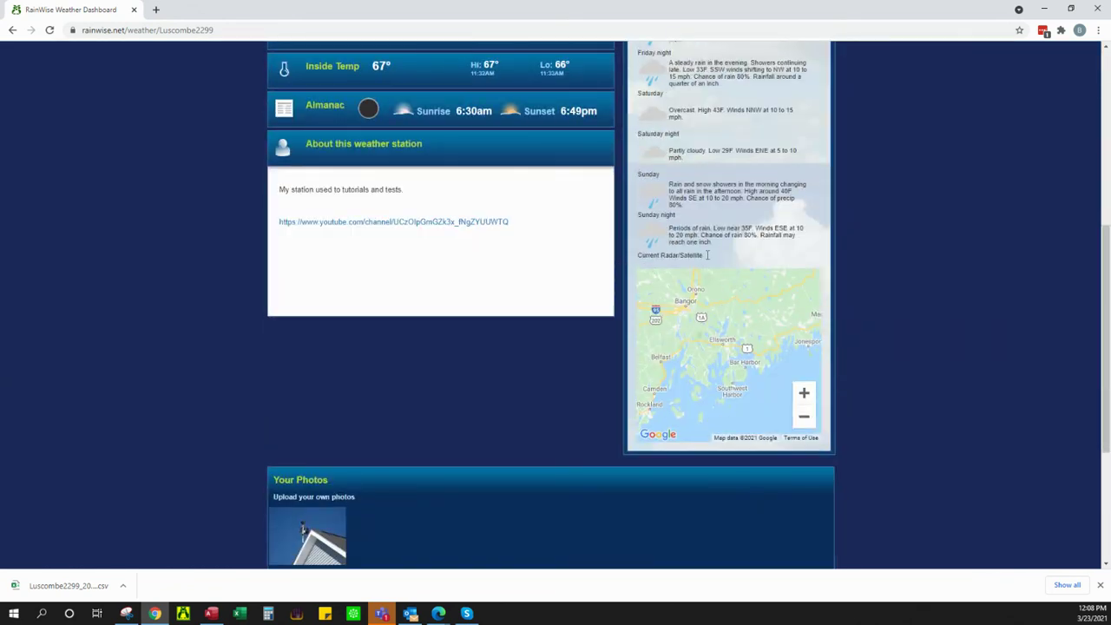
{"action": "scroll", "coordinate": [647, 270], "scroll_direction": "up", "scroll_amount": 4}
{"action": "scroll", "coordinate": [726, 284], "scroll_direction": "down", "scroll_amount": 5}
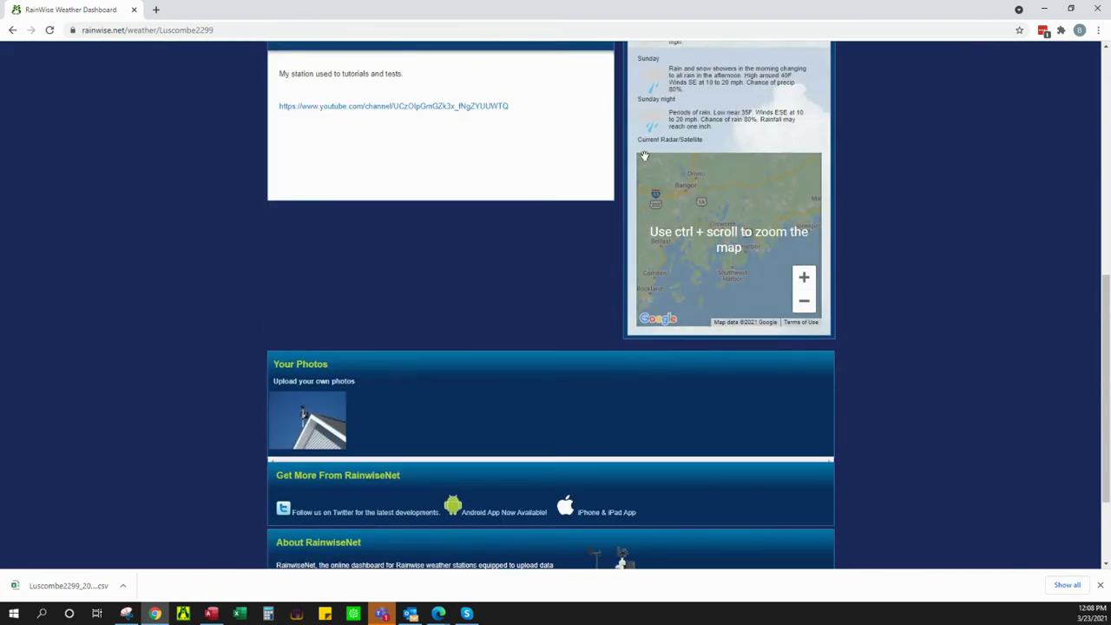
{"action": "scroll", "coordinate": [630, 236], "scroll_direction": "up", "scroll_amount": 1}
{"action": "scroll", "coordinate": [630, 236], "scroll_direction": "up", "scroll_amount": 6}
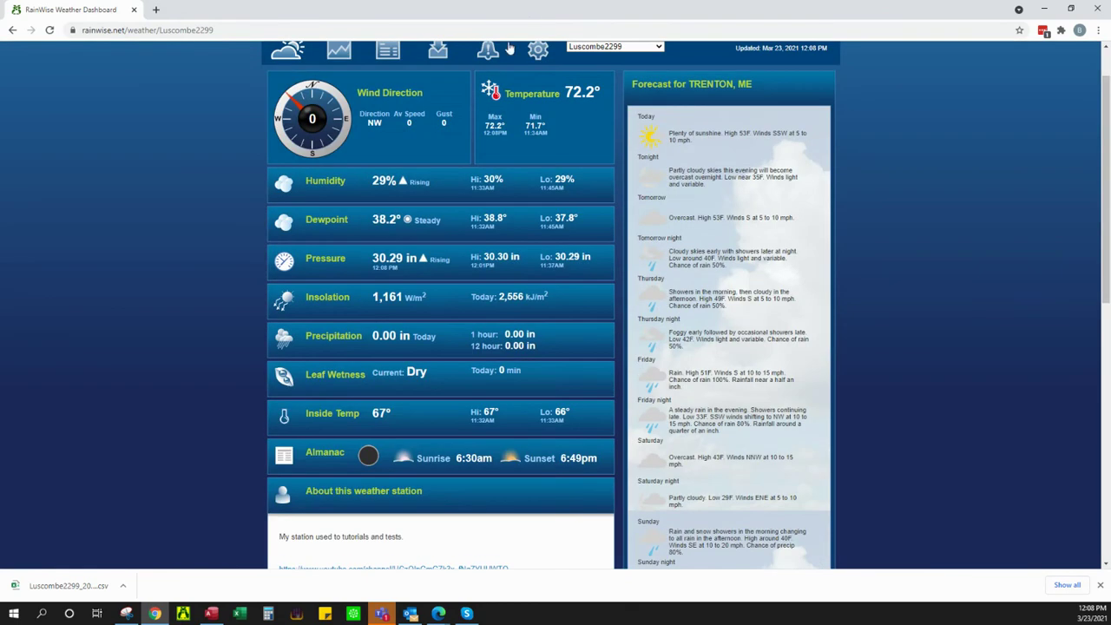
{"action": "left_click", "coordinate": [539, 54]}
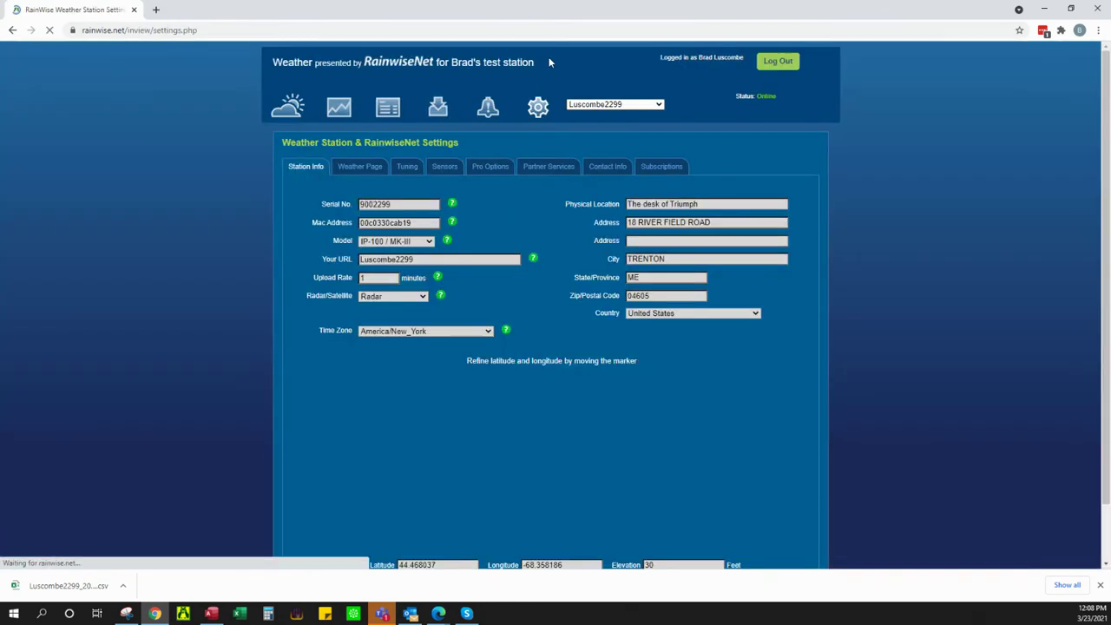
{"action": "scroll", "coordinate": [509, 211], "scroll_direction": "down", "scroll_amount": 1}
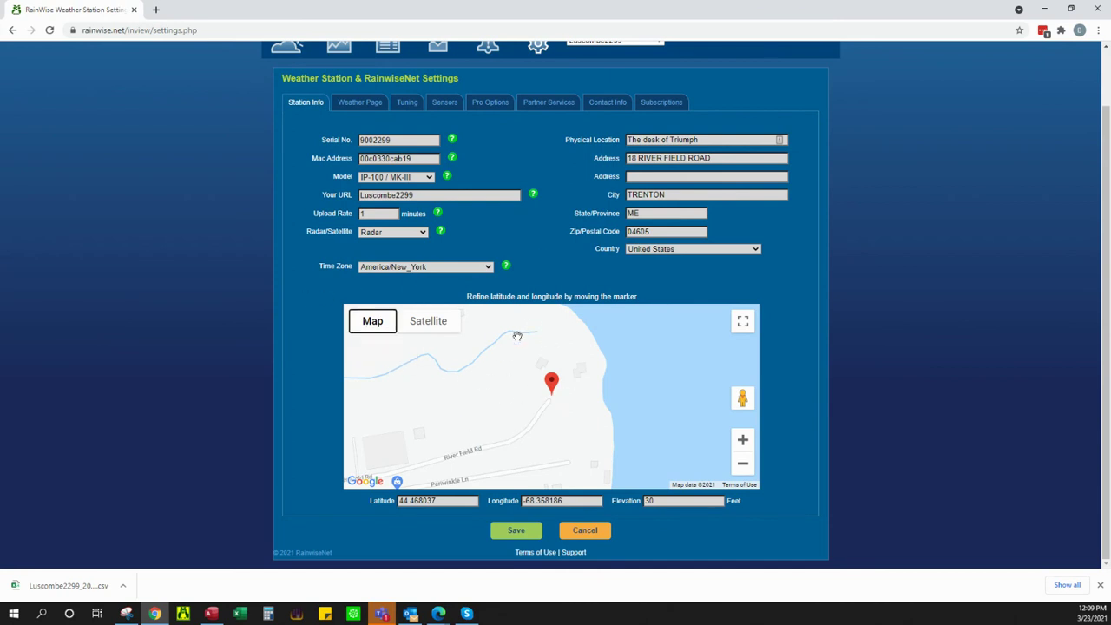
Step: Visit the dashboard once more and return to Station Info via the gear menu's Settings
{"action": "left_click", "coordinate": [283, 50]}
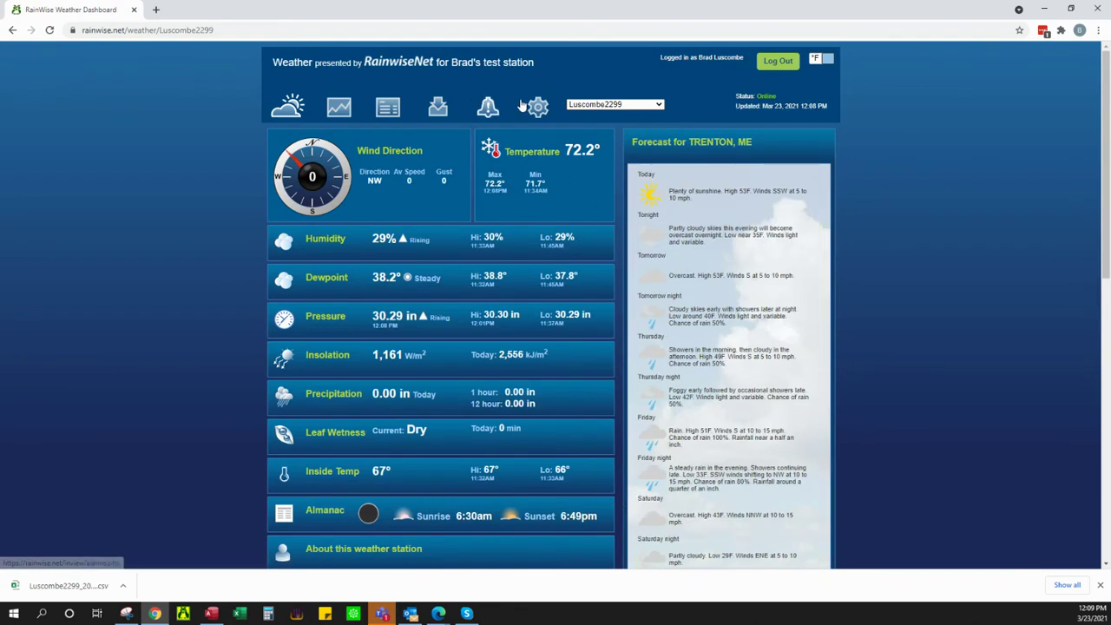
{"action": "mouse_move", "coordinate": [531, 113]}
{"action": "left_click", "coordinate": [556, 142]}
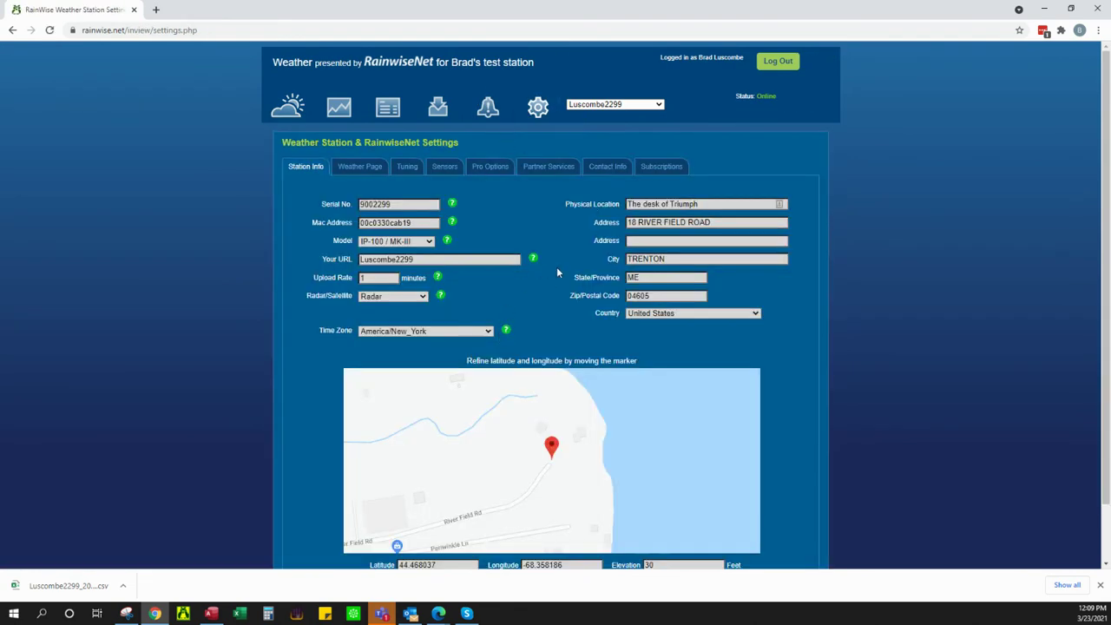
{"action": "scroll", "coordinate": [557, 272], "scroll_direction": "down", "scroll_amount": 1}
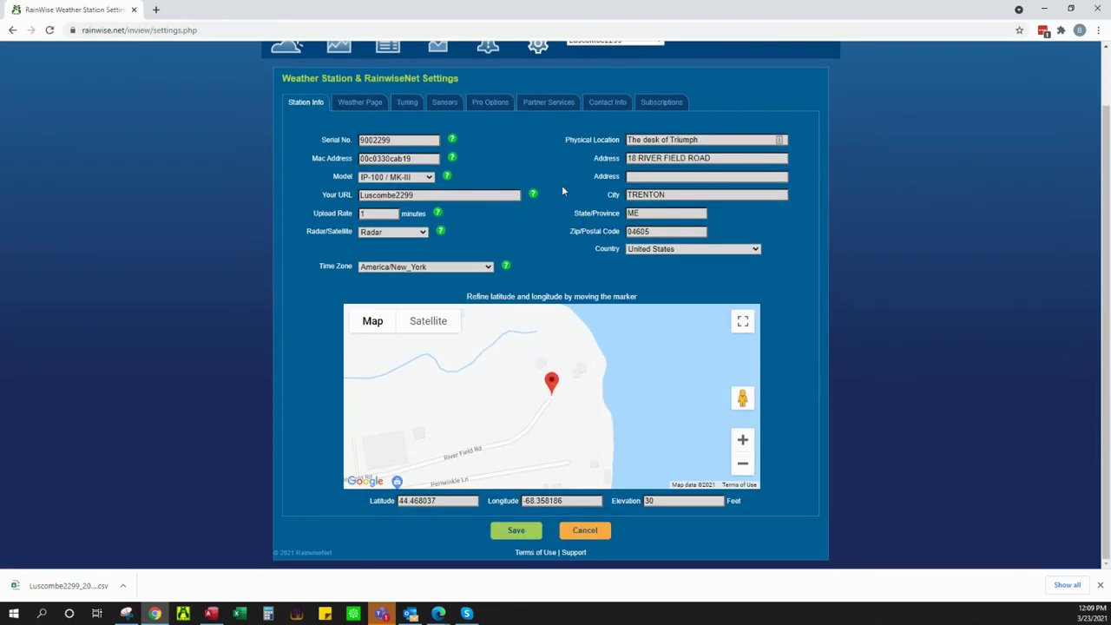
{"action": "scroll", "coordinate": [544, 208], "scroll_direction": "up", "scroll_amount": 1}
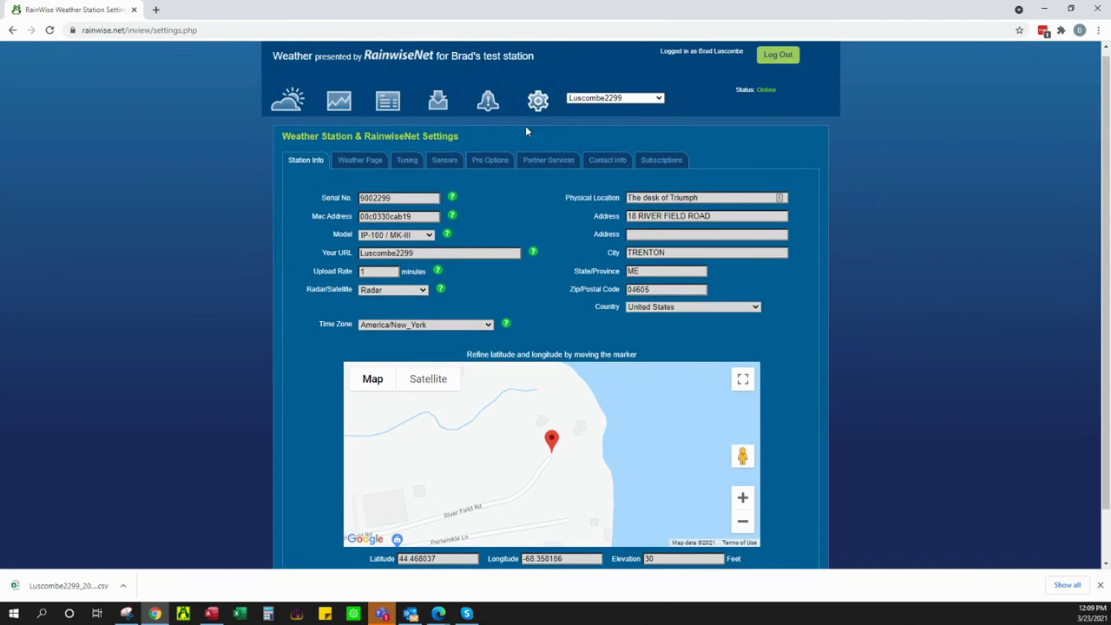
Step: On the Weather Page settings, leave Units Preference at Imperial and return to the live dashboard
{"action": "left_click", "coordinate": [360, 160]}
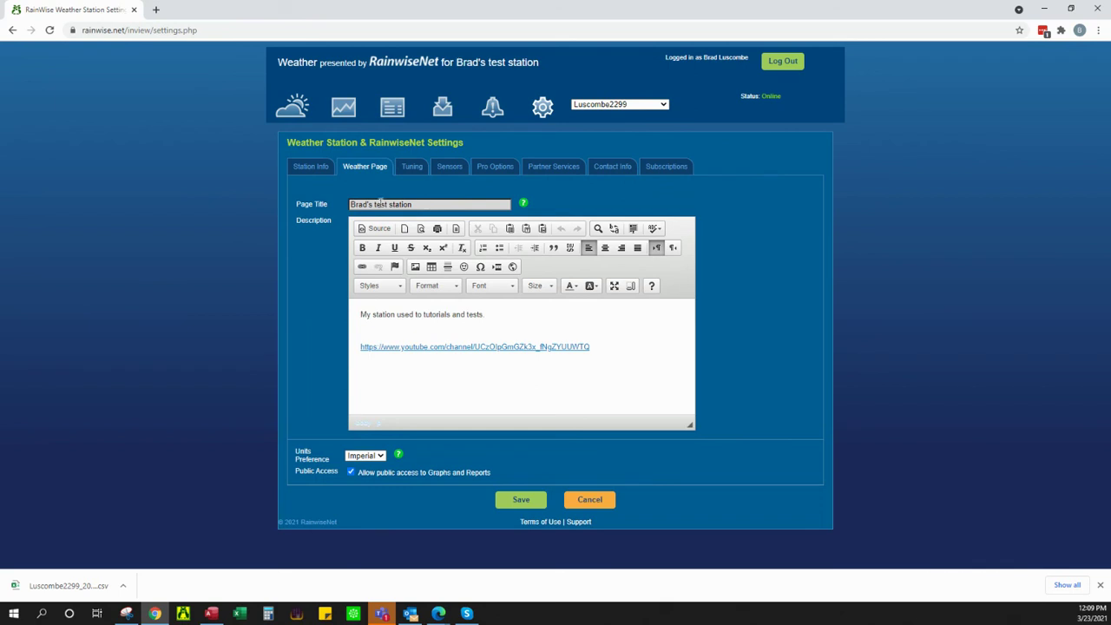
{"action": "left_click_drag", "start_coordinate": [433, 202], "coordinate": [338, 195]}
{"action": "left_click_drag", "start_coordinate": [545, 62], "coordinate": [452, 67]}
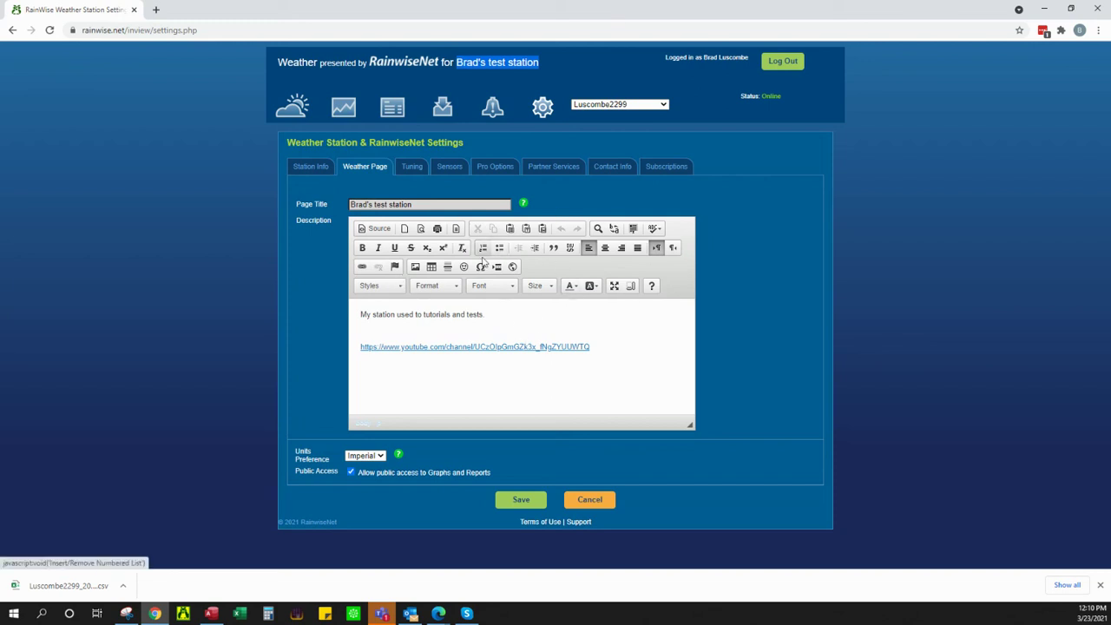
{"action": "left_click", "coordinate": [379, 458]}
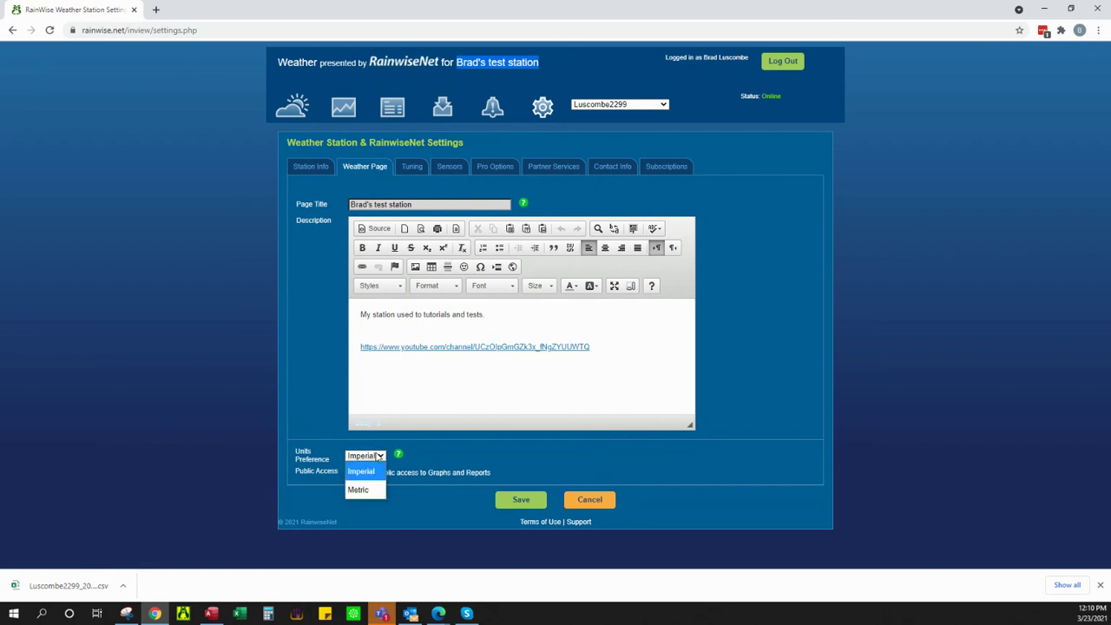
{"action": "left_click", "coordinate": [368, 472]}
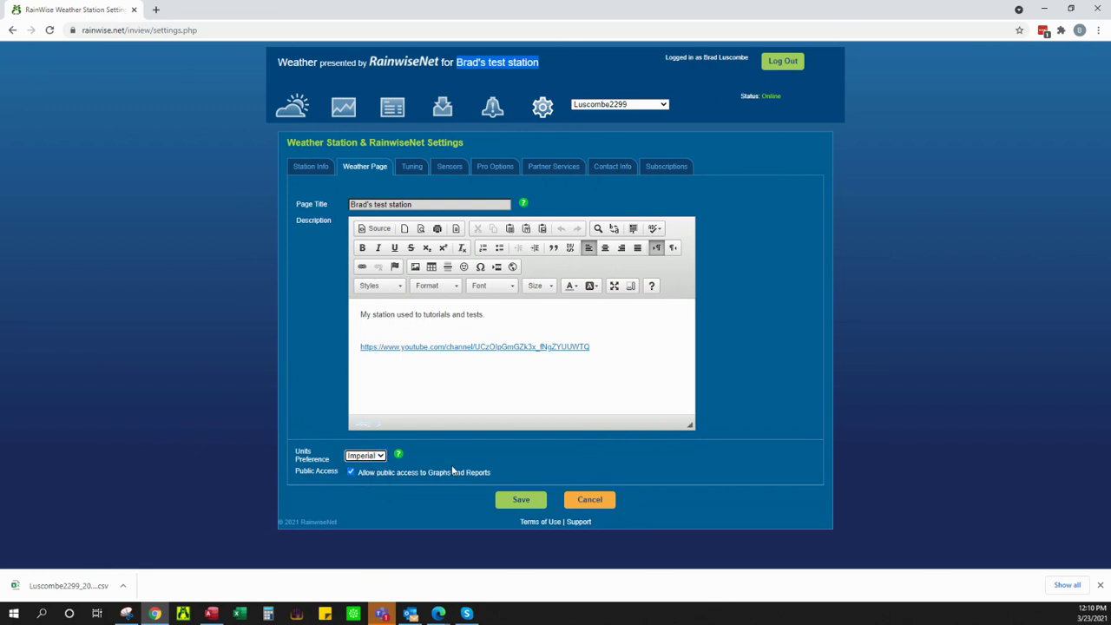
{"action": "left_click", "coordinate": [300, 118]}
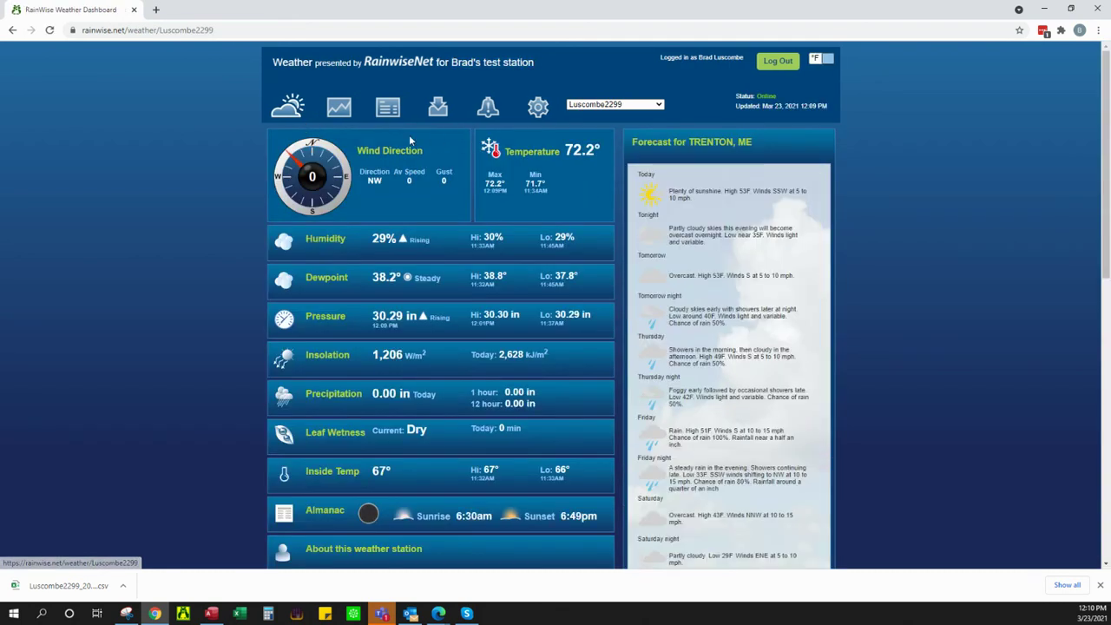
Step: Toggle the readings between metric and imperial units twice, ending on Fahrenheit
{"action": "left_click", "coordinate": [815, 61]}
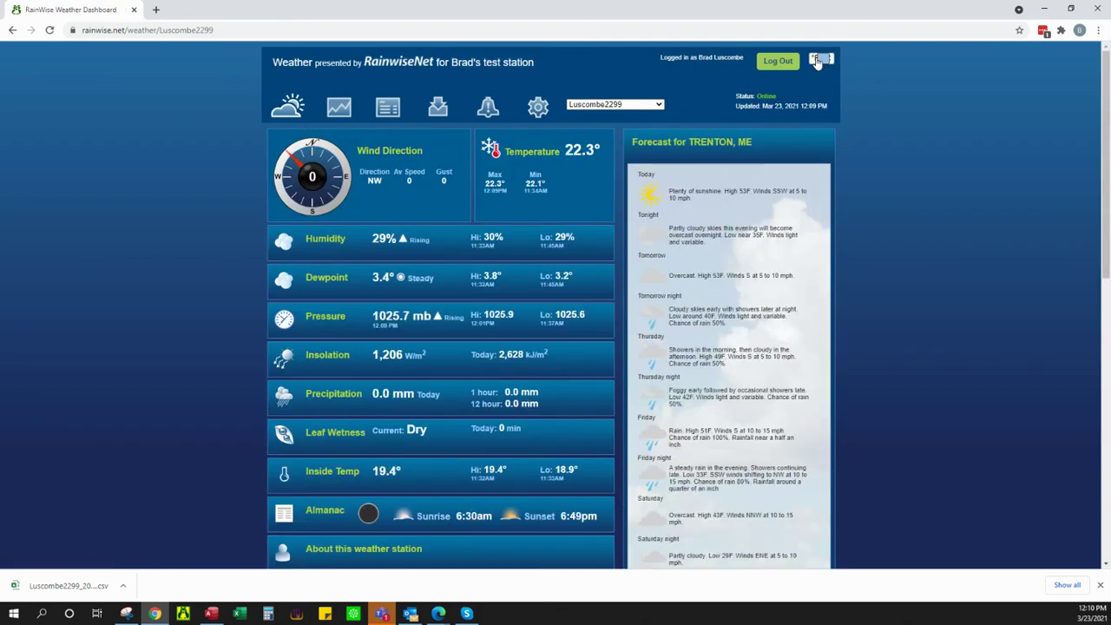
{"action": "left_click", "coordinate": [816, 61]}
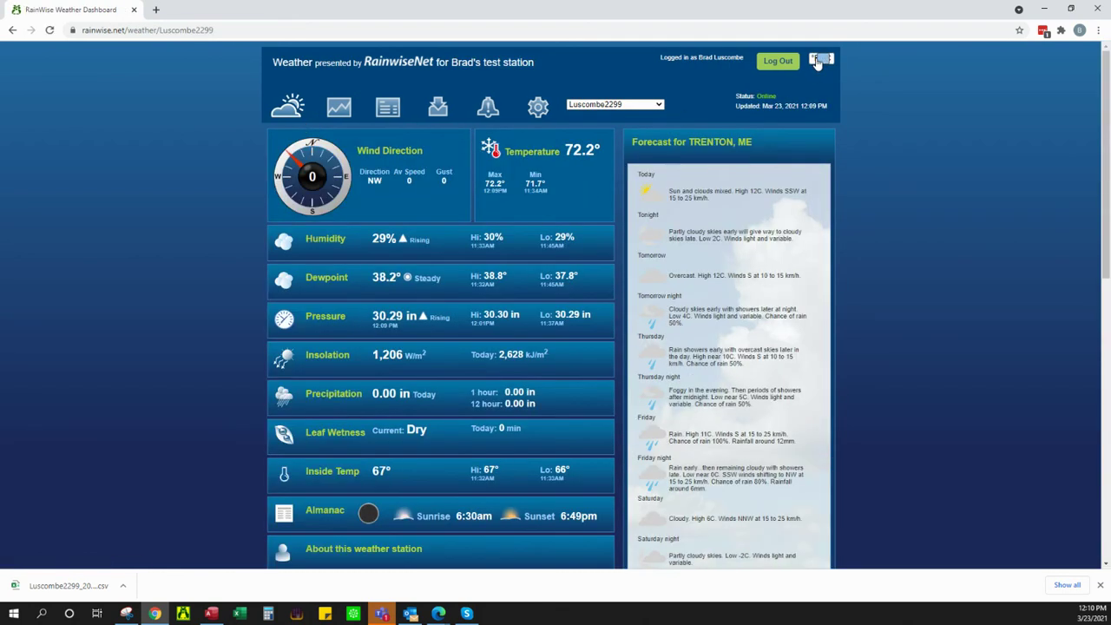
{"action": "left_click", "coordinate": [816, 60]}
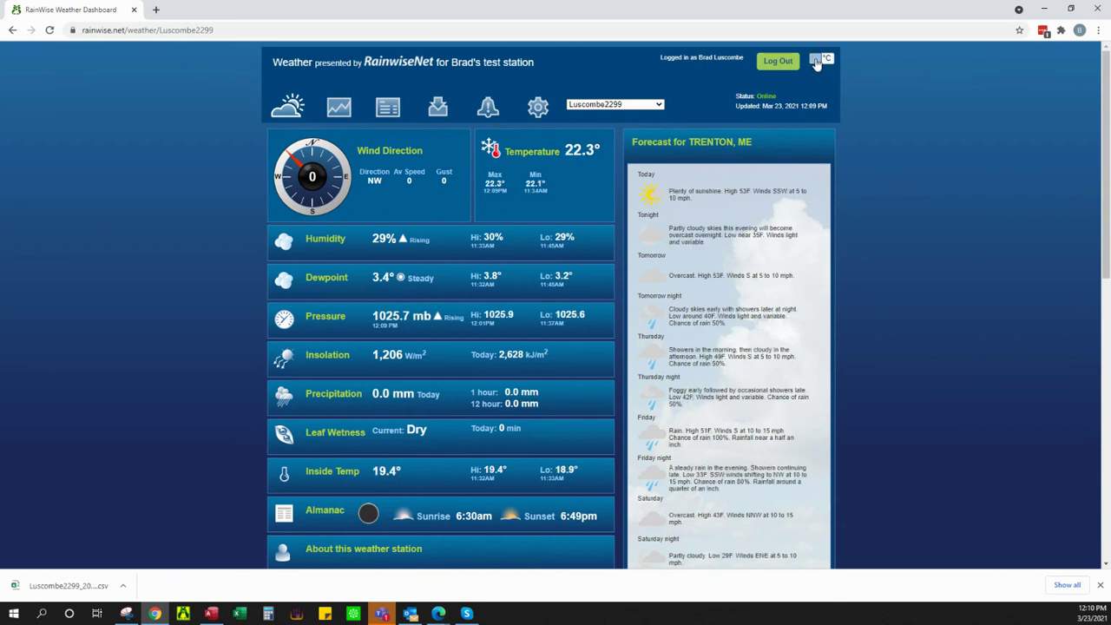
{"action": "left_click", "coordinate": [816, 61]}
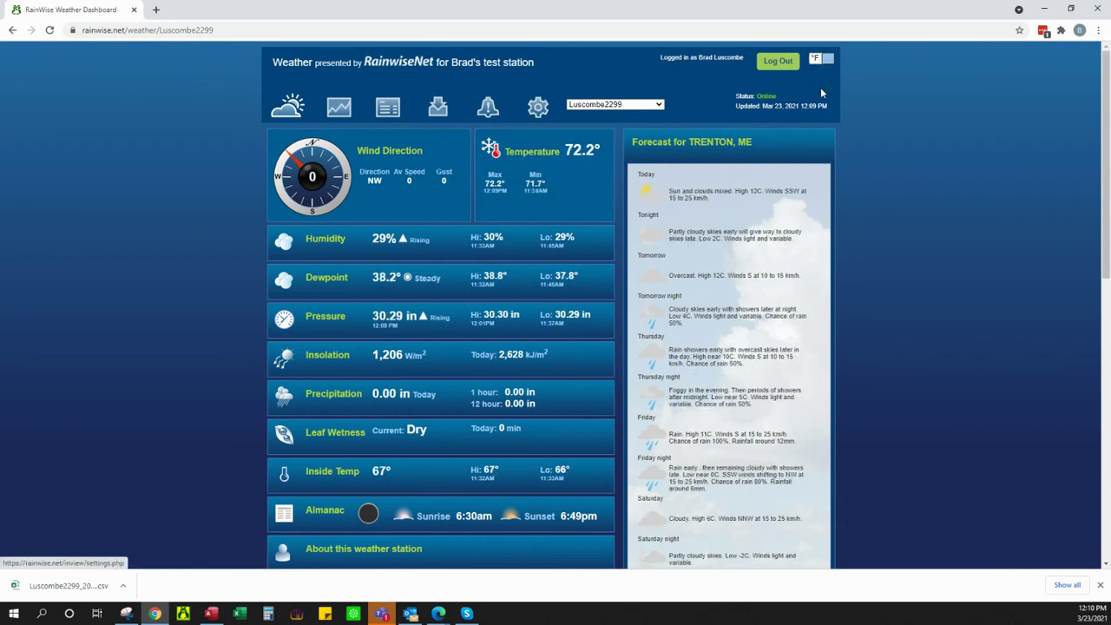
Step: Open the station settings at the Weather Page section
{"action": "mouse_move", "coordinate": [535, 109]}
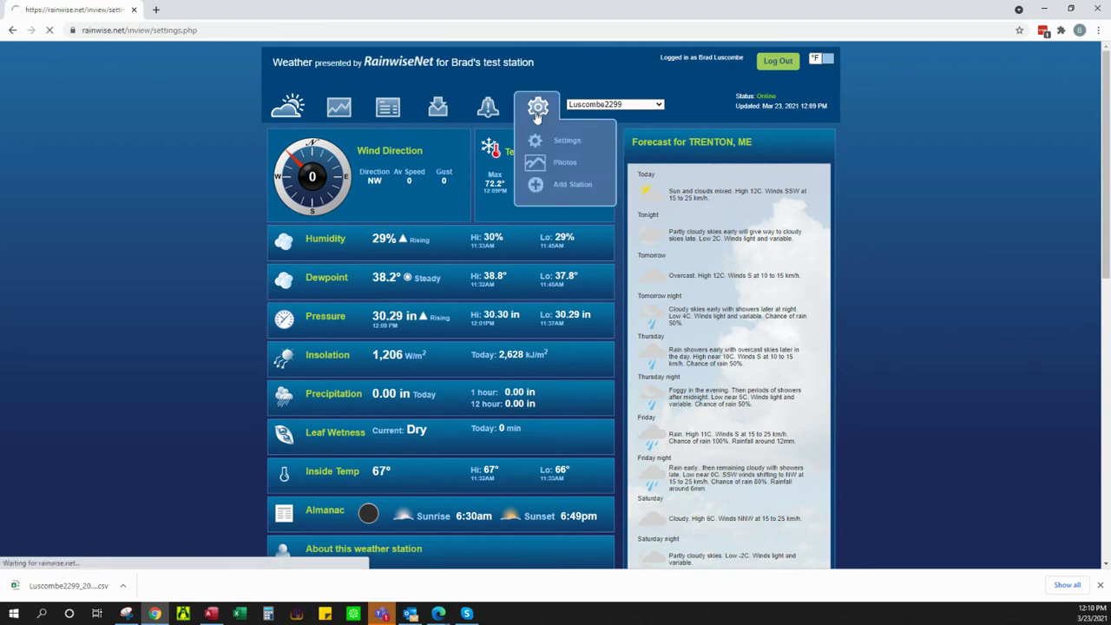
{"action": "left_click", "coordinate": [531, 143]}
{"action": "left_click", "coordinate": [366, 172]}
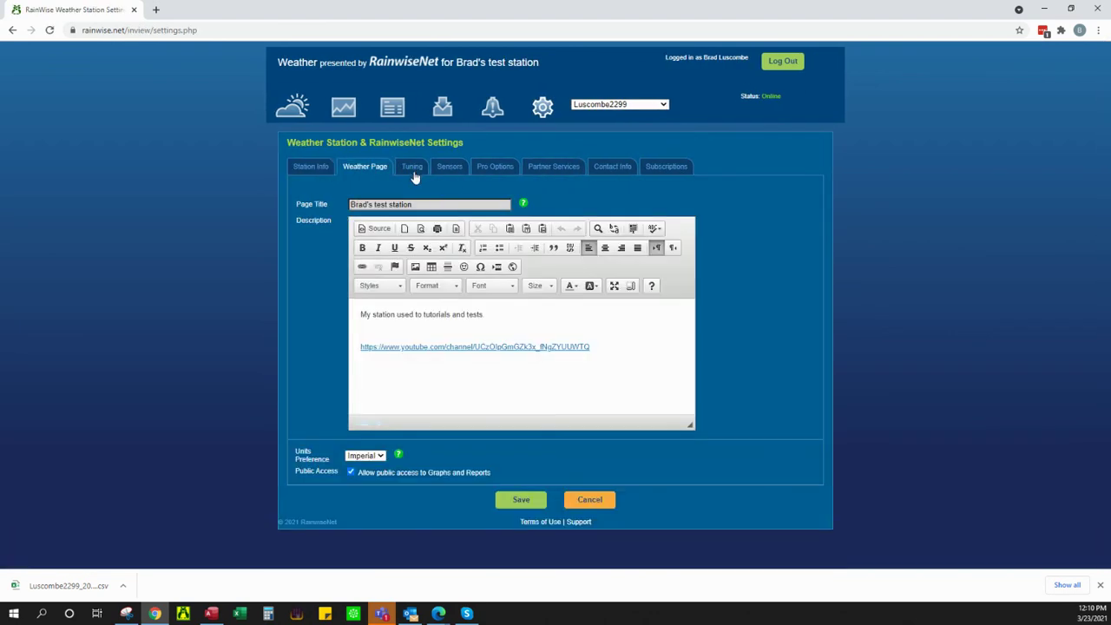
{"action": "left_click", "coordinate": [351, 472]}
Step: Visit the weather graphs and reports, then return to station settings' Tuning offsets
{"action": "left_click", "coordinate": [343, 108]}
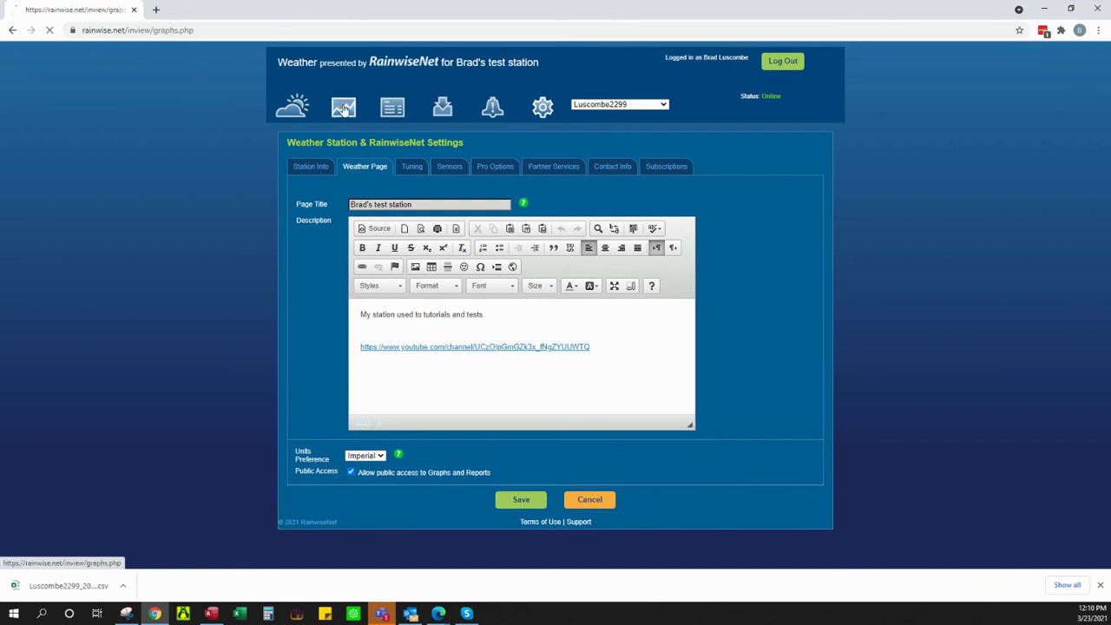
{"action": "left_click", "coordinate": [386, 108]}
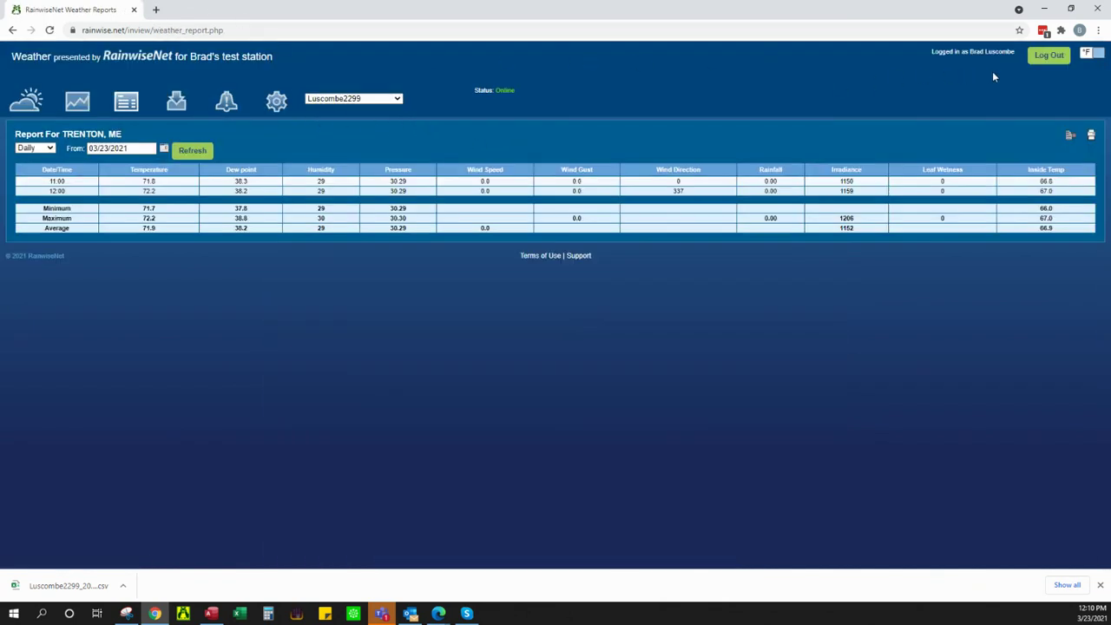
{"action": "left_click", "coordinate": [265, 105]}
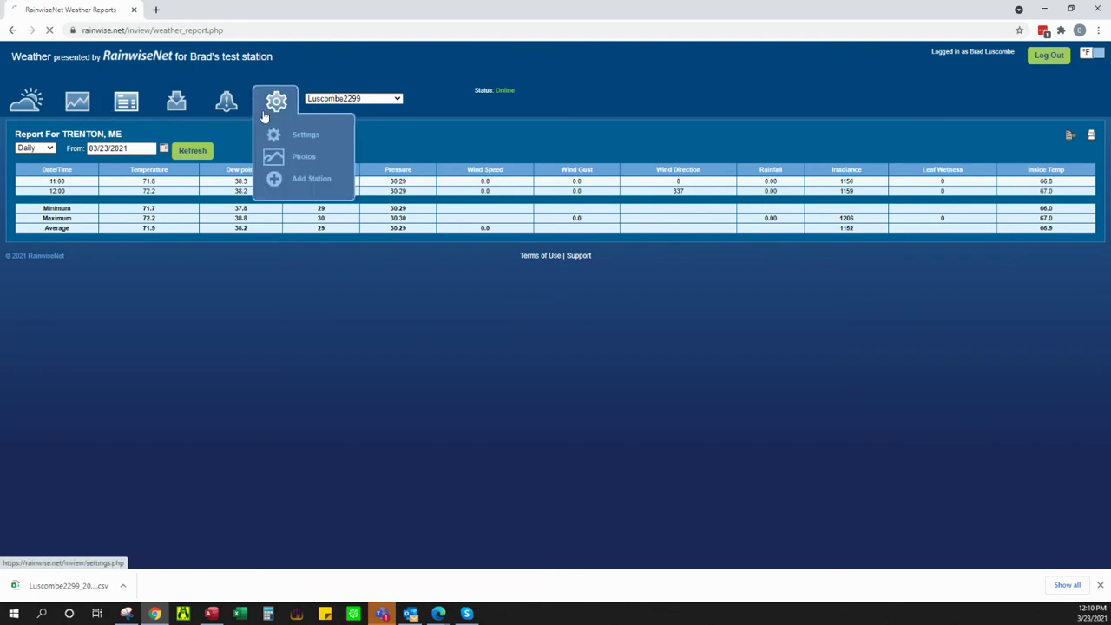
{"action": "left_click", "coordinate": [404, 166]}
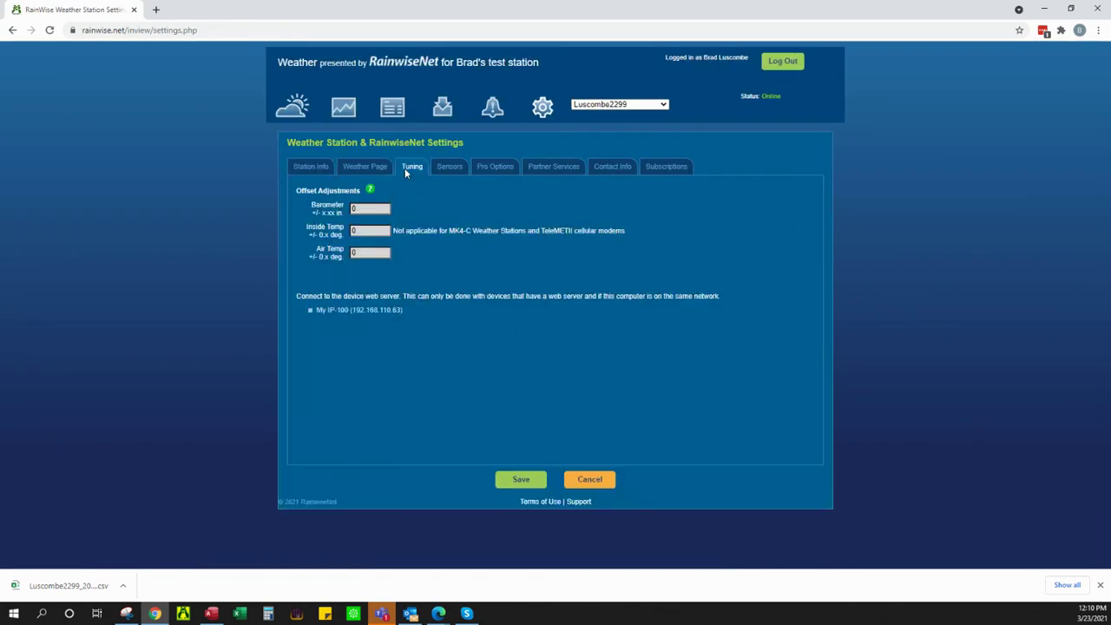
Step: Review Tuning notes on Inside Temp and device connection, then show the Sensors list
{"action": "left_click", "coordinate": [444, 167]}
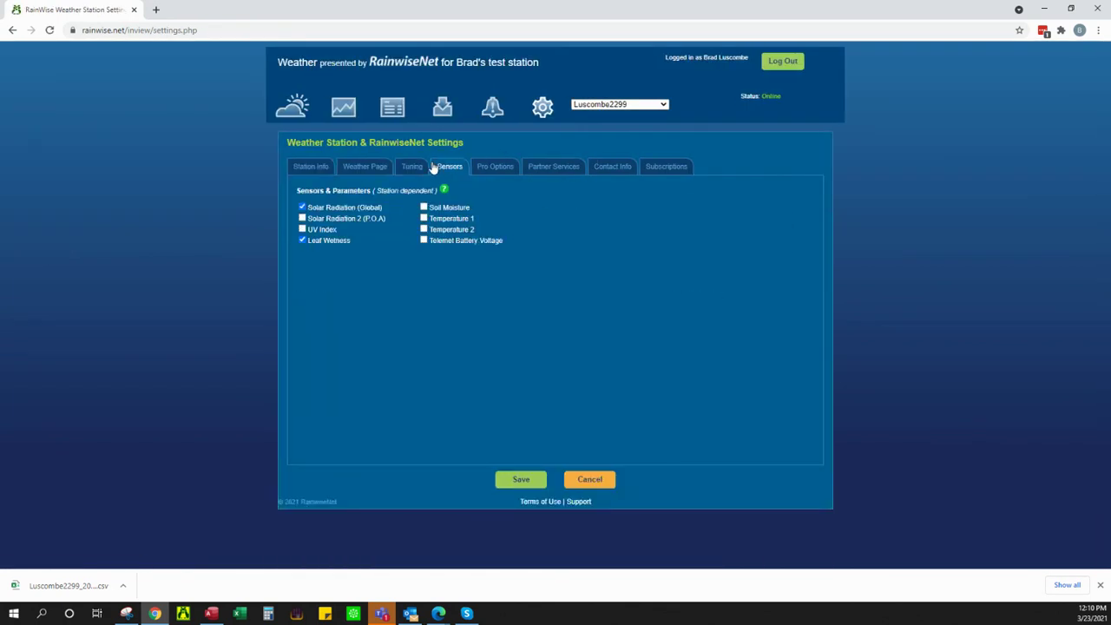
{"action": "left_click", "coordinate": [402, 172]}
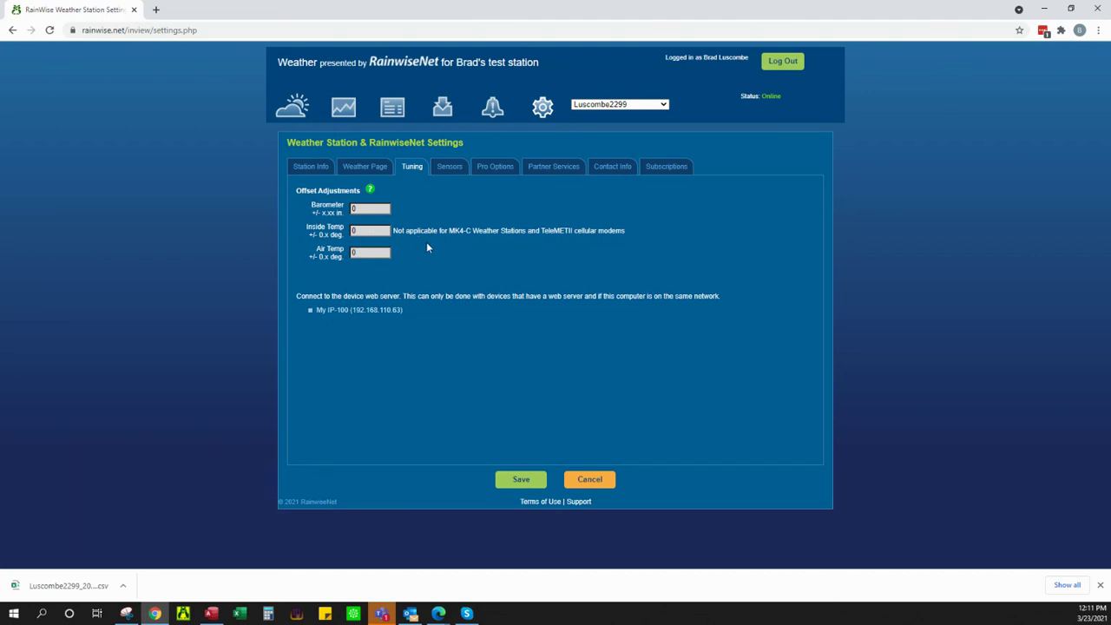
{"action": "left_click_drag", "start_coordinate": [392, 230], "coordinate": [619, 241]}
{"action": "left_click", "coordinate": [457, 218]}
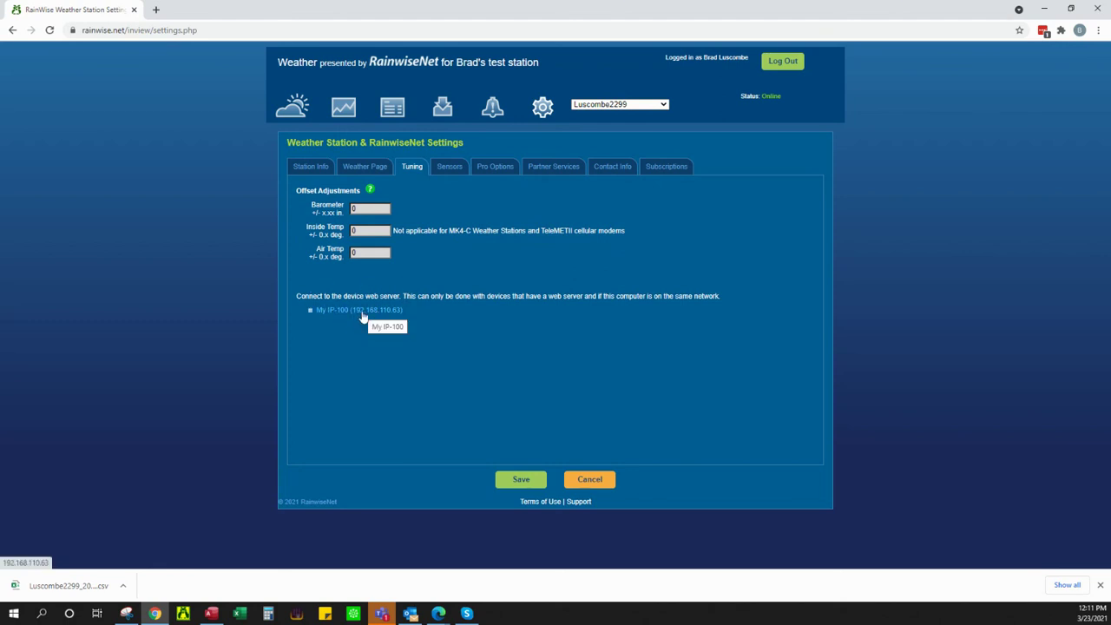
{"action": "left_click_drag", "start_coordinate": [293, 296], "coordinate": [720, 296]}
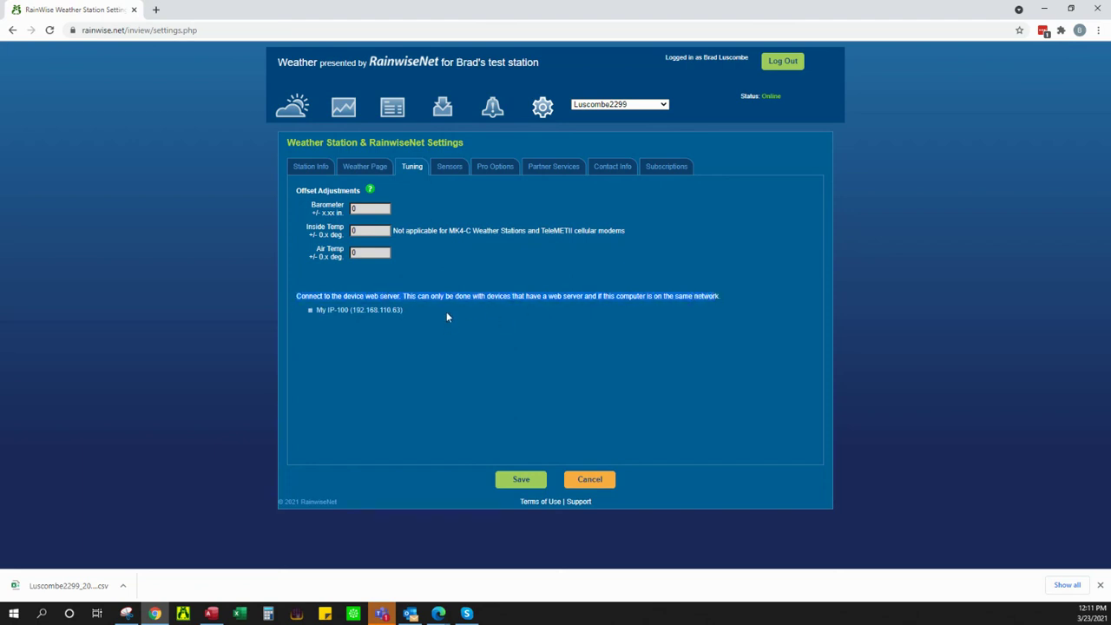
{"action": "left_click", "coordinate": [438, 173]}
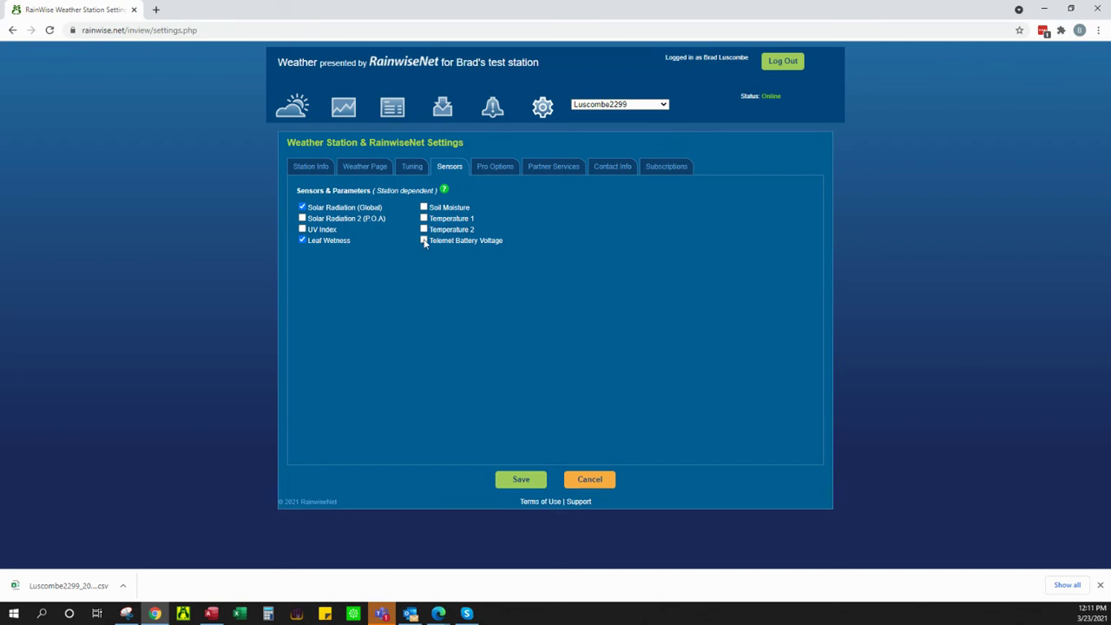
Step: Browse Pro Options and scroll through Partner Services, ending on the Contact Info tab
{"action": "left_click", "coordinate": [496, 169]}
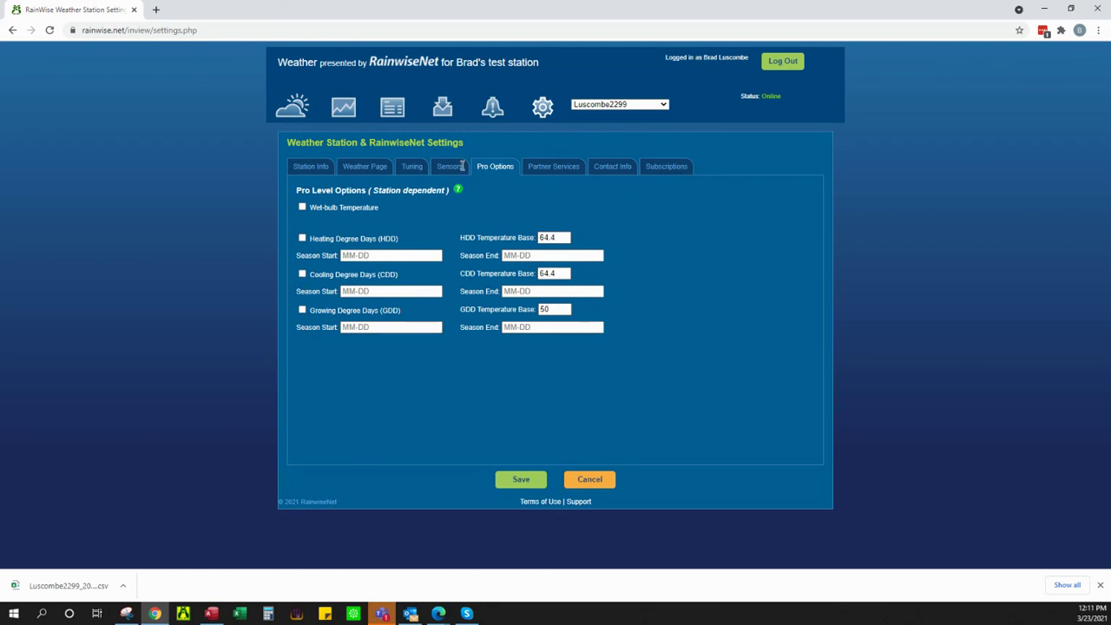
{"action": "left_click", "coordinate": [560, 167]}
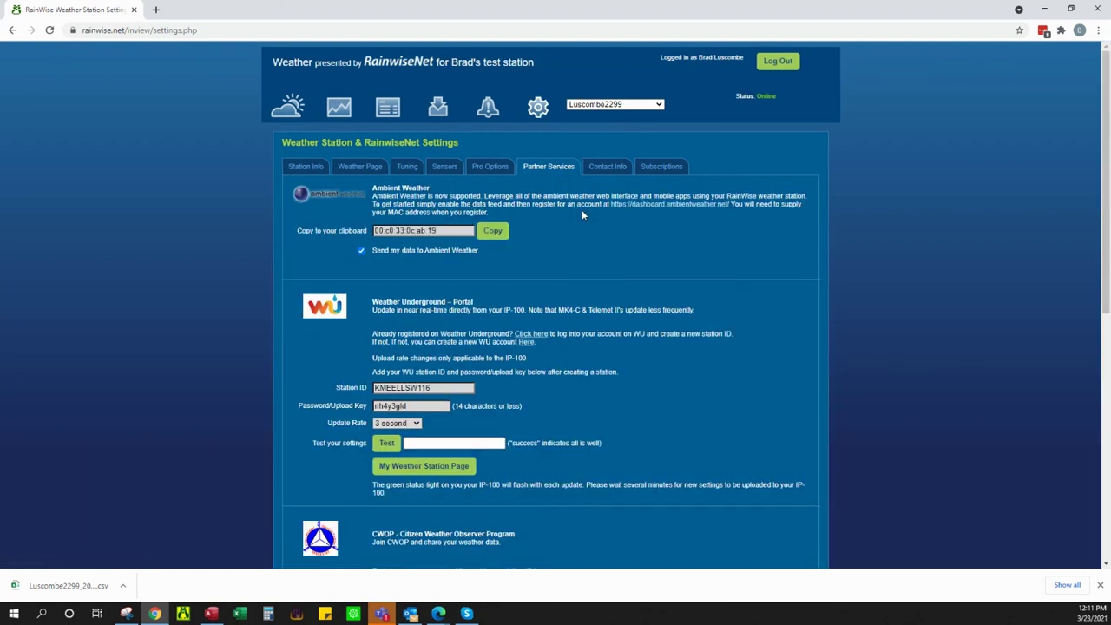
{"action": "scroll", "coordinate": [601, 246], "scroll_direction": "down", "scroll_amount": 2}
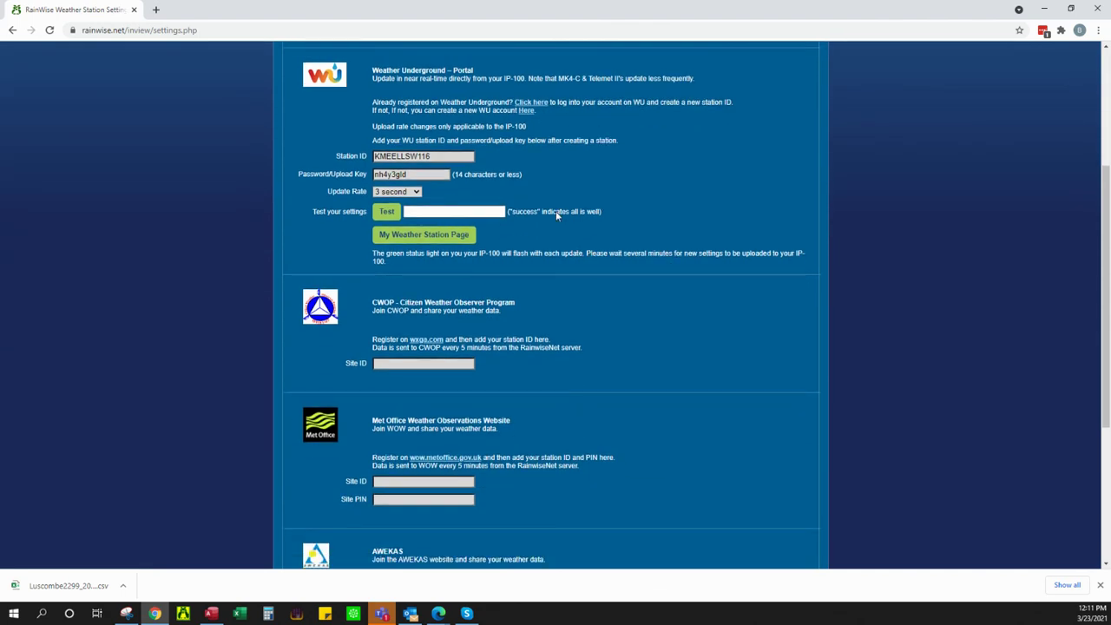
{"action": "scroll", "coordinate": [312, 221], "scroll_direction": "up", "scroll_amount": 3}
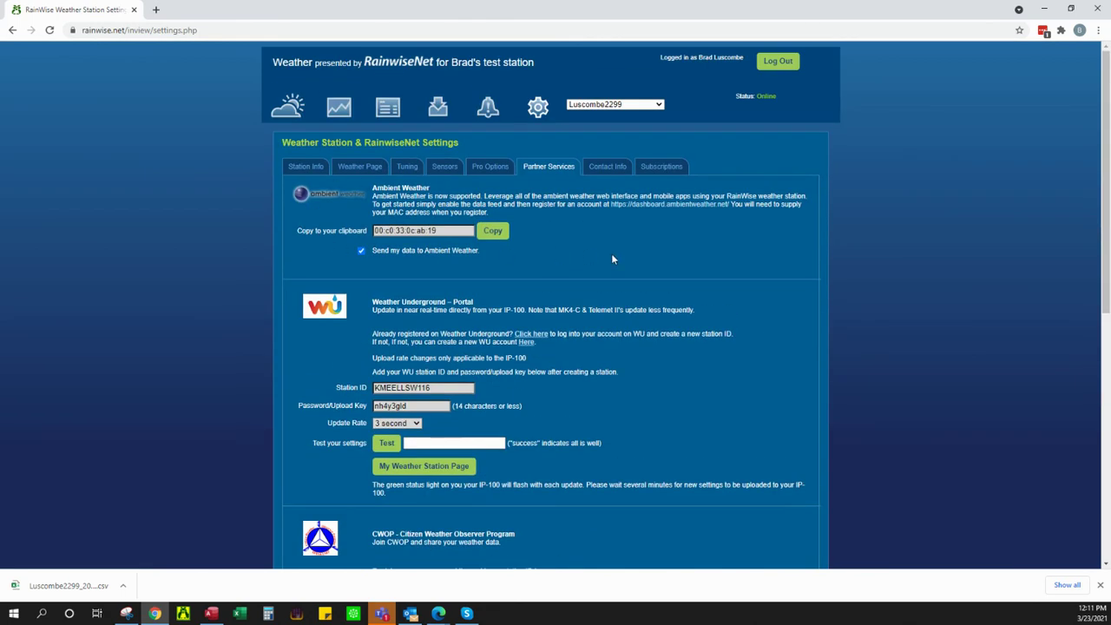
{"action": "scroll", "coordinate": [594, 317], "scroll_direction": "down", "scroll_amount": 4}
{"action": "scroll", "coordinate": [593, 268], "scroll_direction": "down", "scroll_amount": 3}
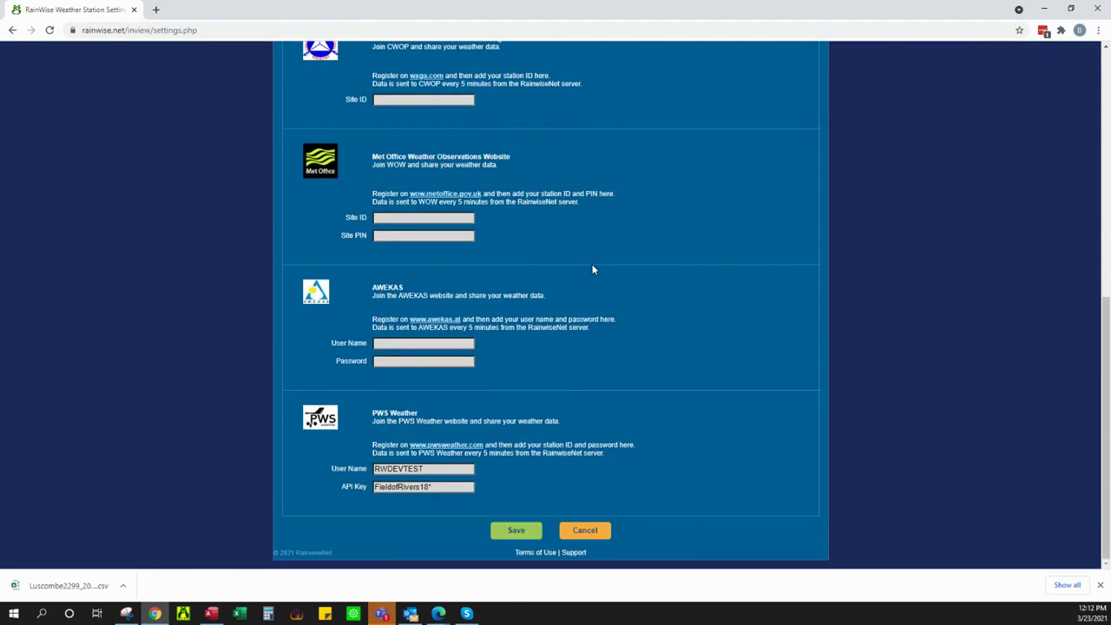
{"action": "scroll", "coordinate": [593, 356], "scroll_direction": "up", "scroll_amount": 10}
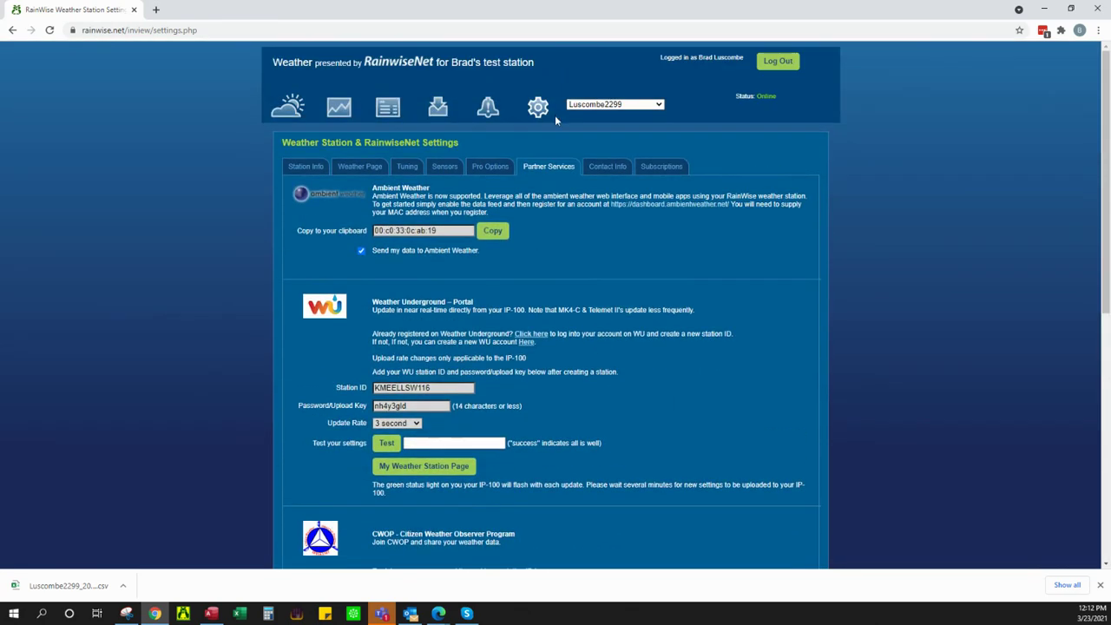
{"action": "left_click", "coordinate": [606, 166]}
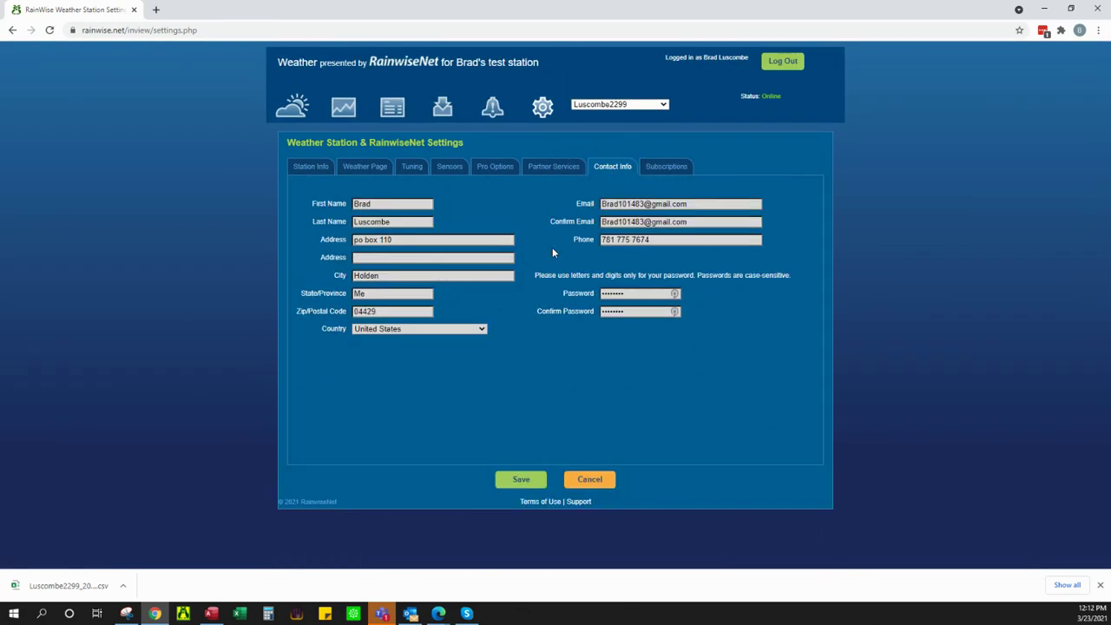
Step: Check the subscription's expiry date under Subscriptions and save the station settings
{"action": "left_click", "coordinate": [665, 170]}
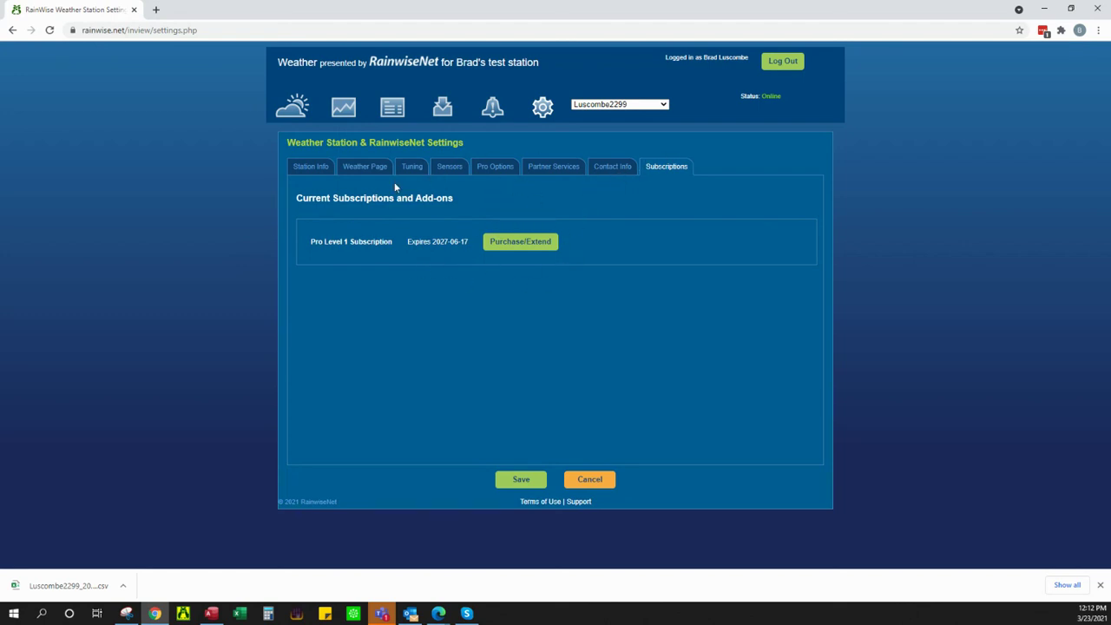
{"action": "left_click_drag", "start_coordinate": [397, 241], "coordinate": [470, 244]}
{"action": "left_click", "coordinate": [516, 483]}
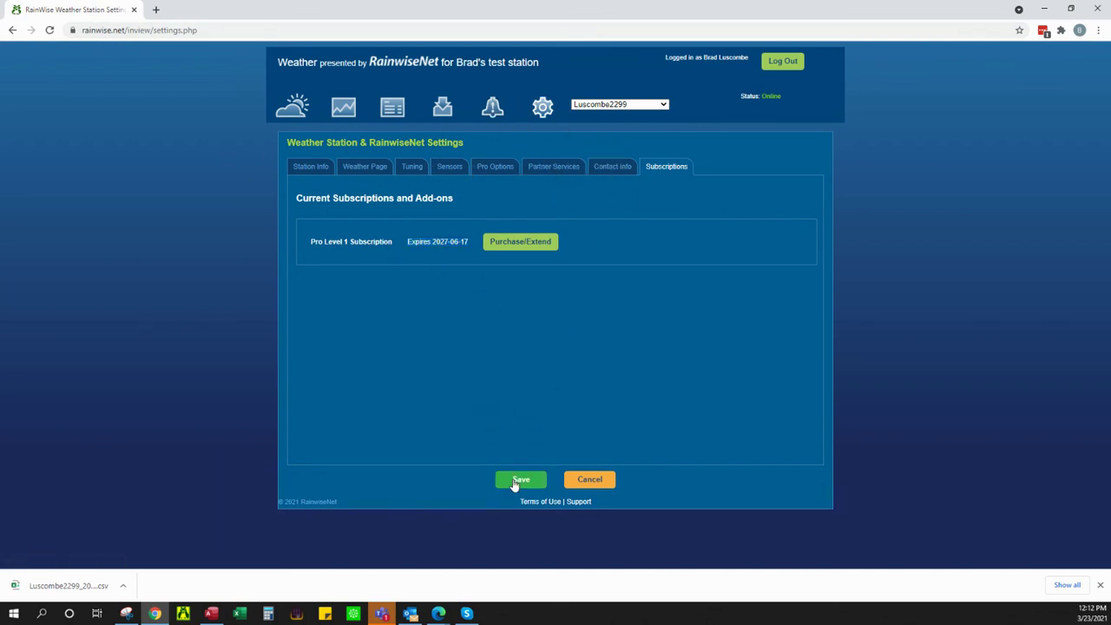
Step: Return to Partner Services and scroll through its Ambient Weather and Weather Underground settings
{"action": "left_click", "coordinate": [549, 167]}
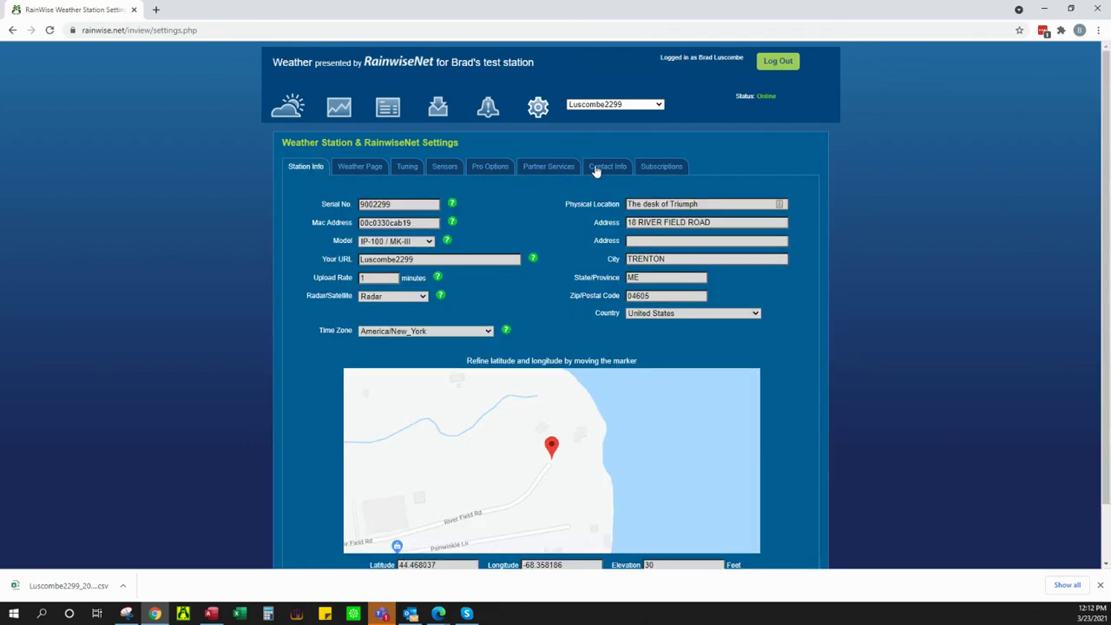
{"action": "scroll", "coordinate": [616, 328], "scroll_direction": "down", "scroll_amount": 5}
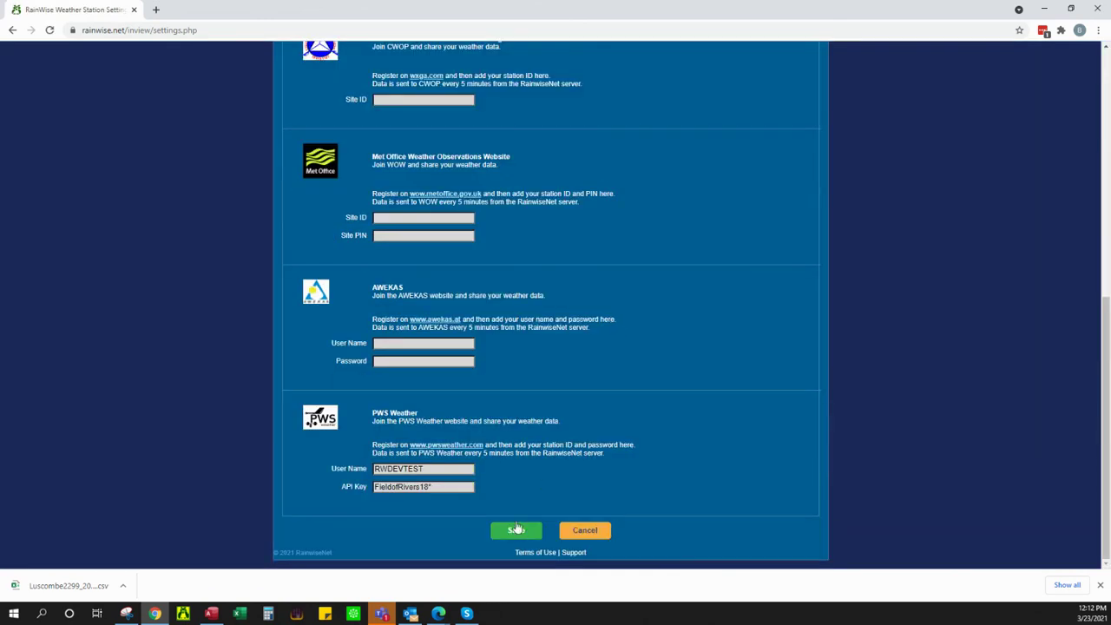
{"action": "scroll", "coordinate": [618, 278], "scroll_direction": "up", "scroll_amount": 5}
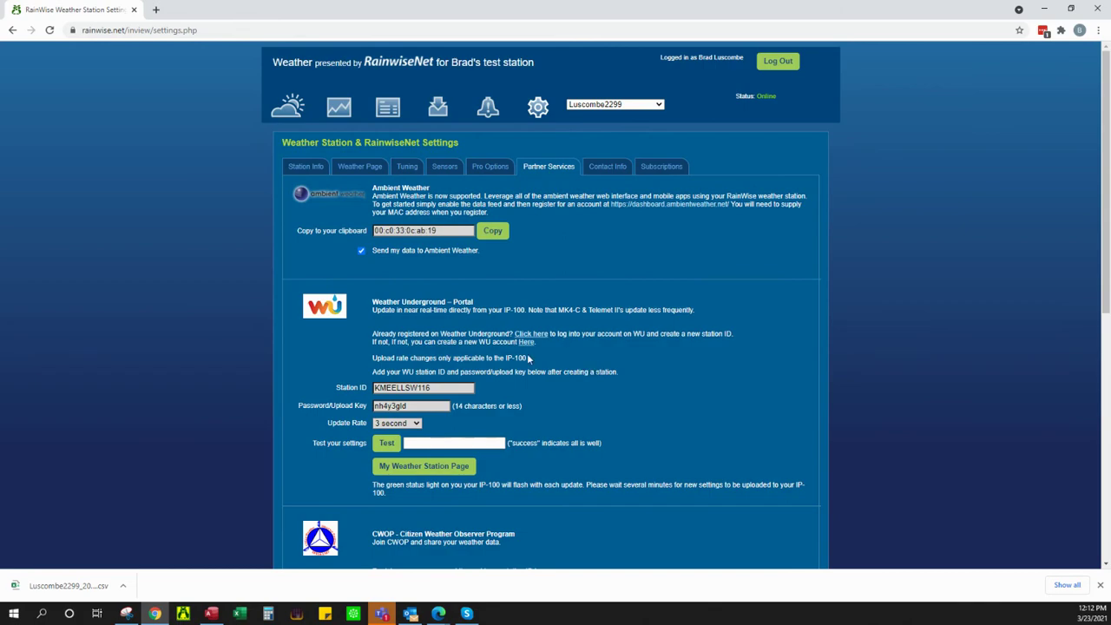